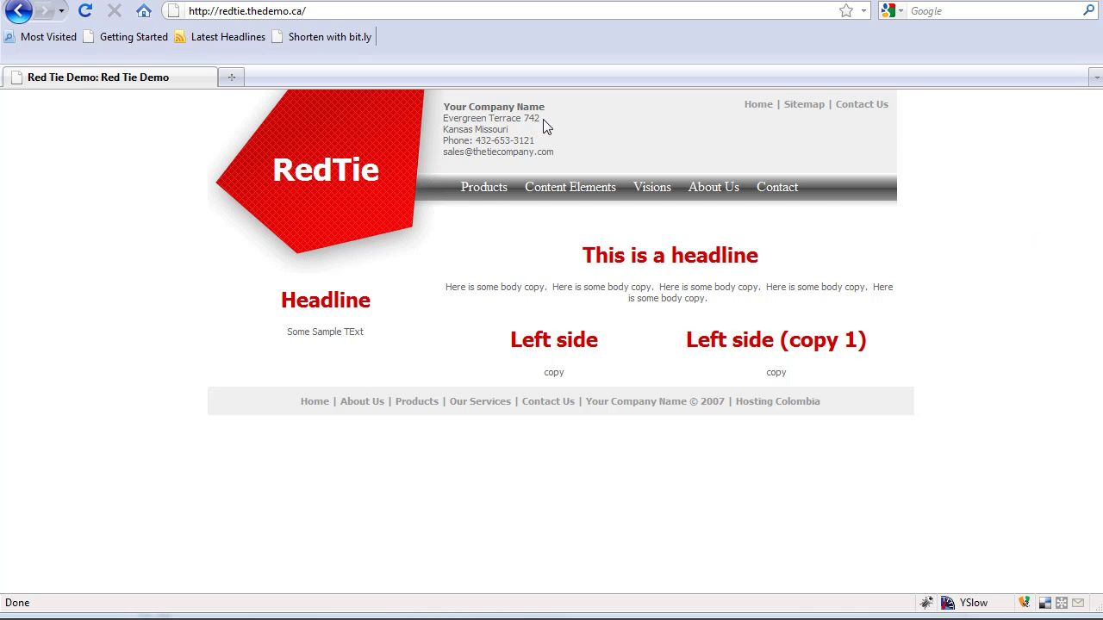
Inspect the front-end header address block and its bodytext div in the HTML inspector.
drag(444, 108, 551, 155)
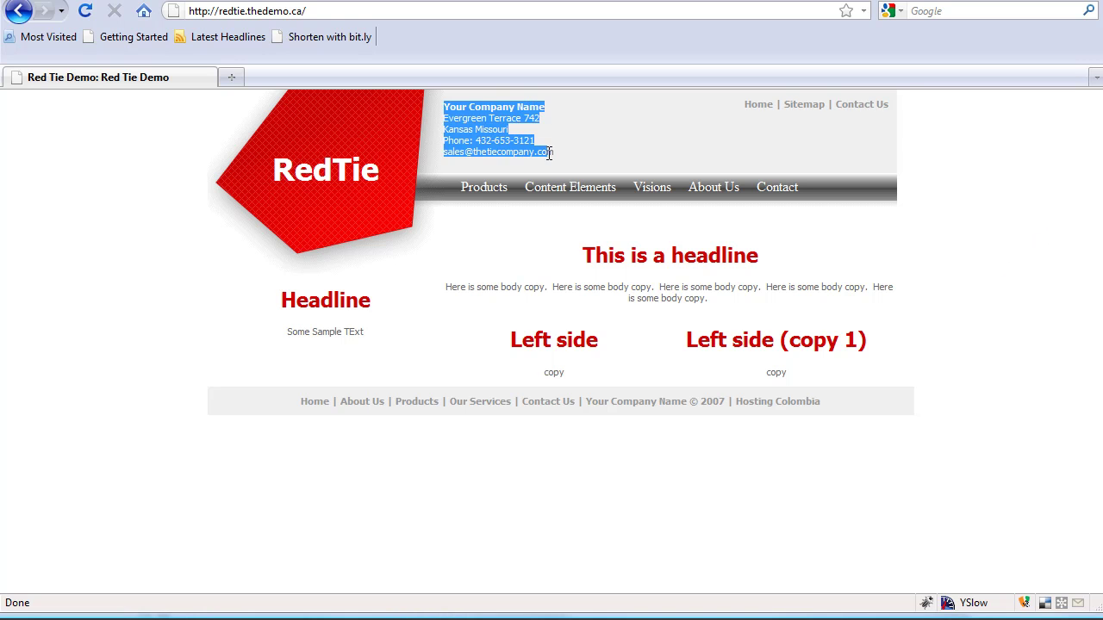
click(506, 102)
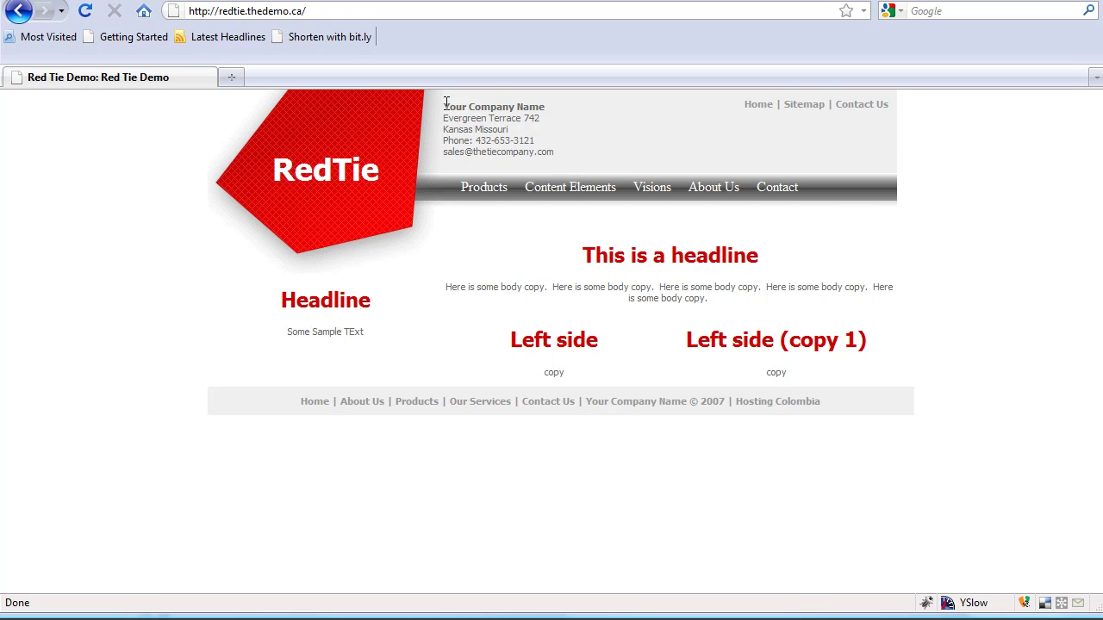
drag(444, 101, 551, 146)
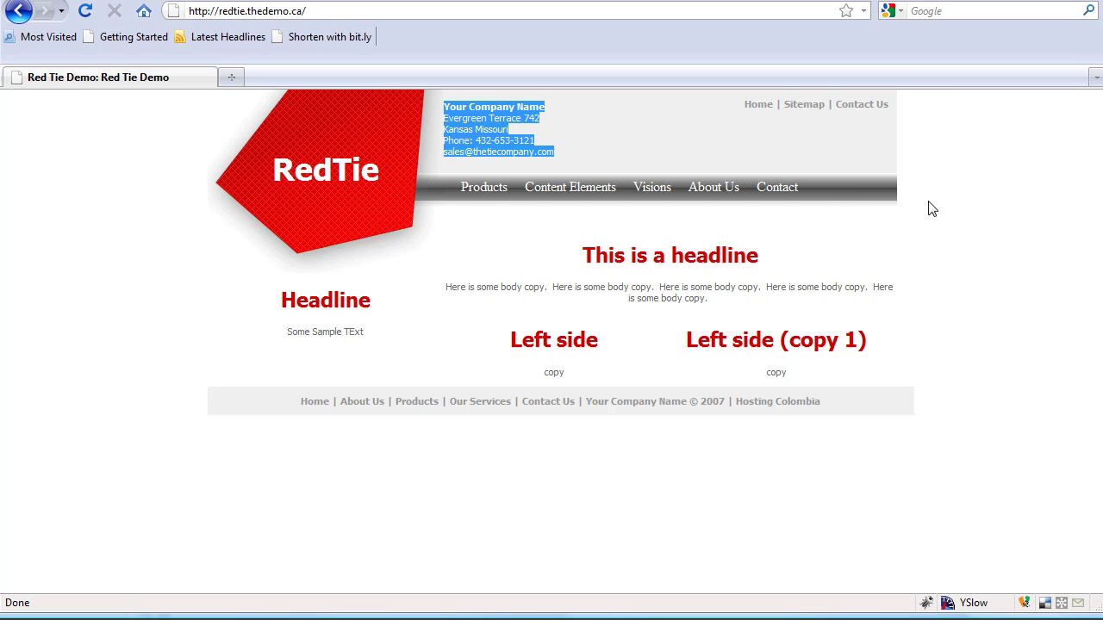
click(661, 150)
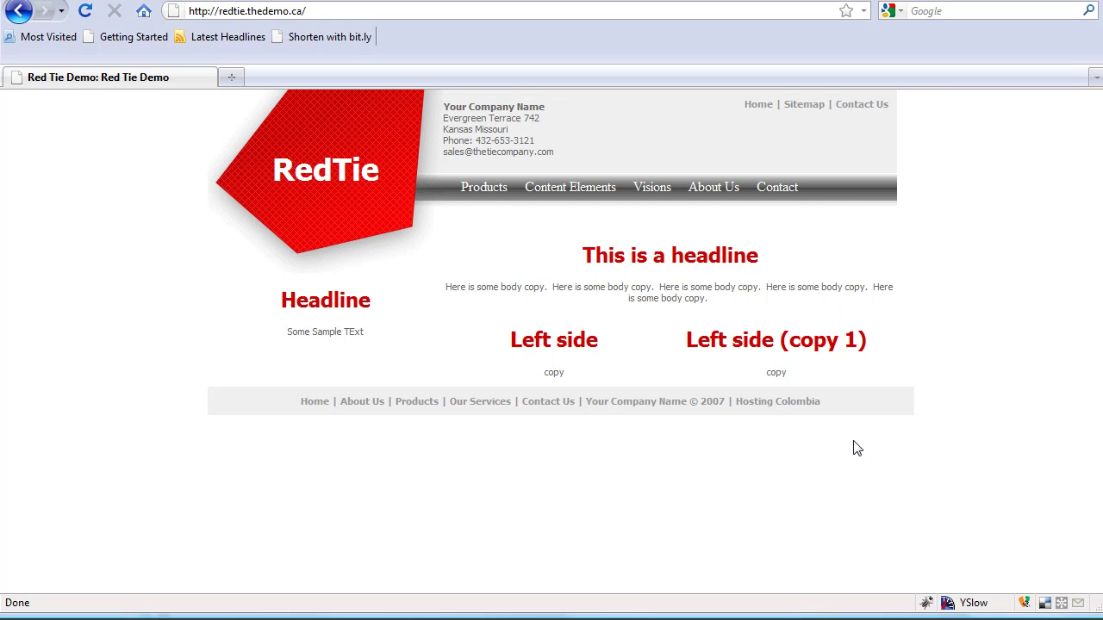
click(927, 603)
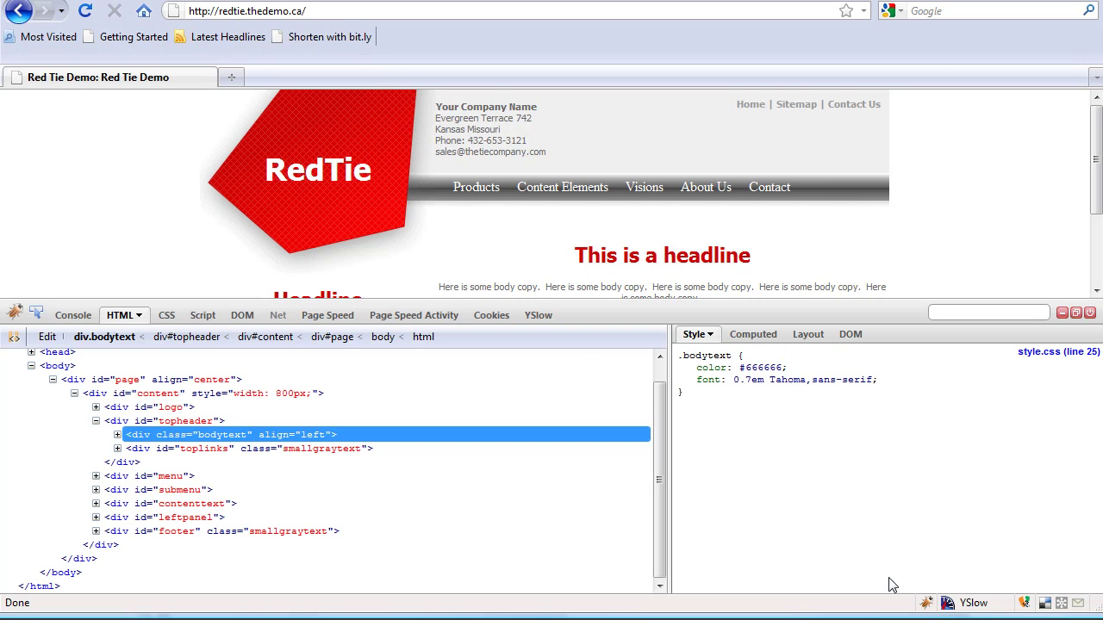
click(36, 314)
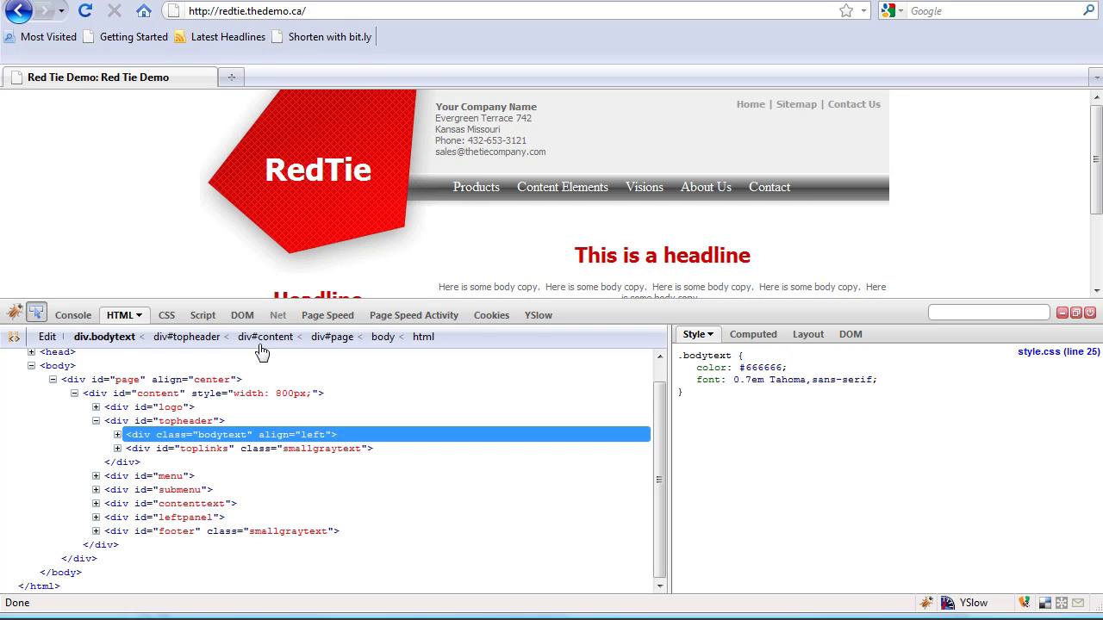
click(478, 134)
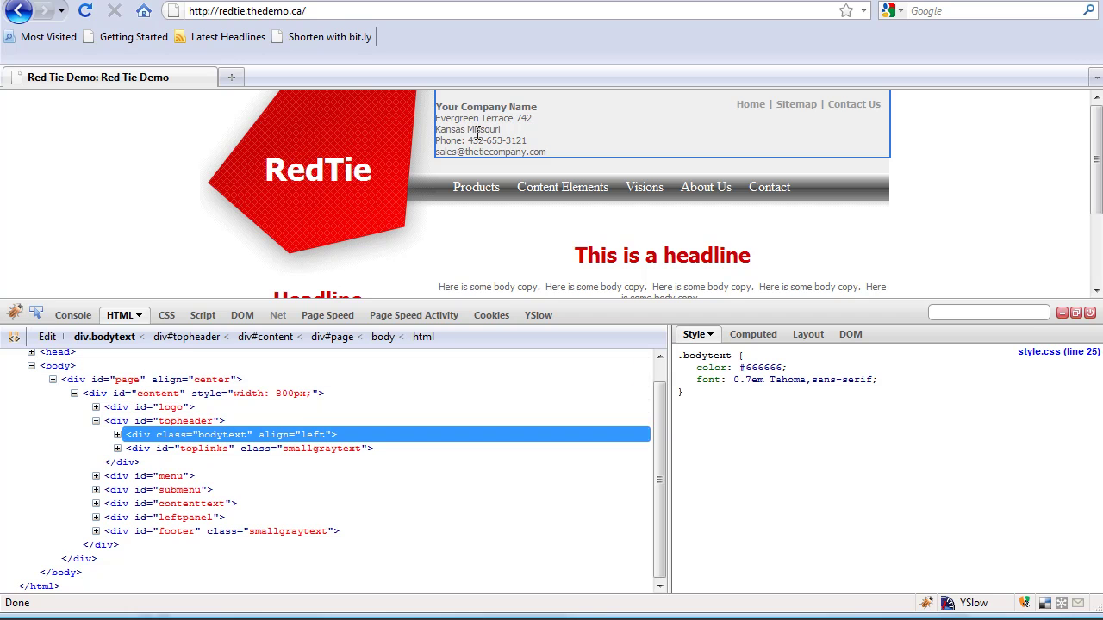
click(117, 435)
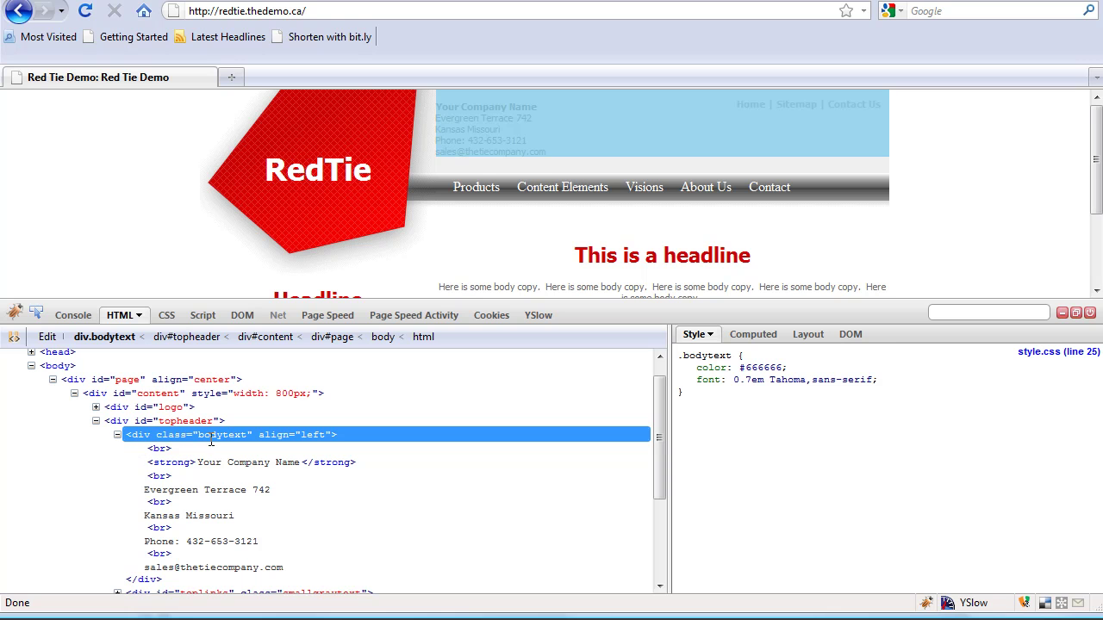
click(1090, 313)
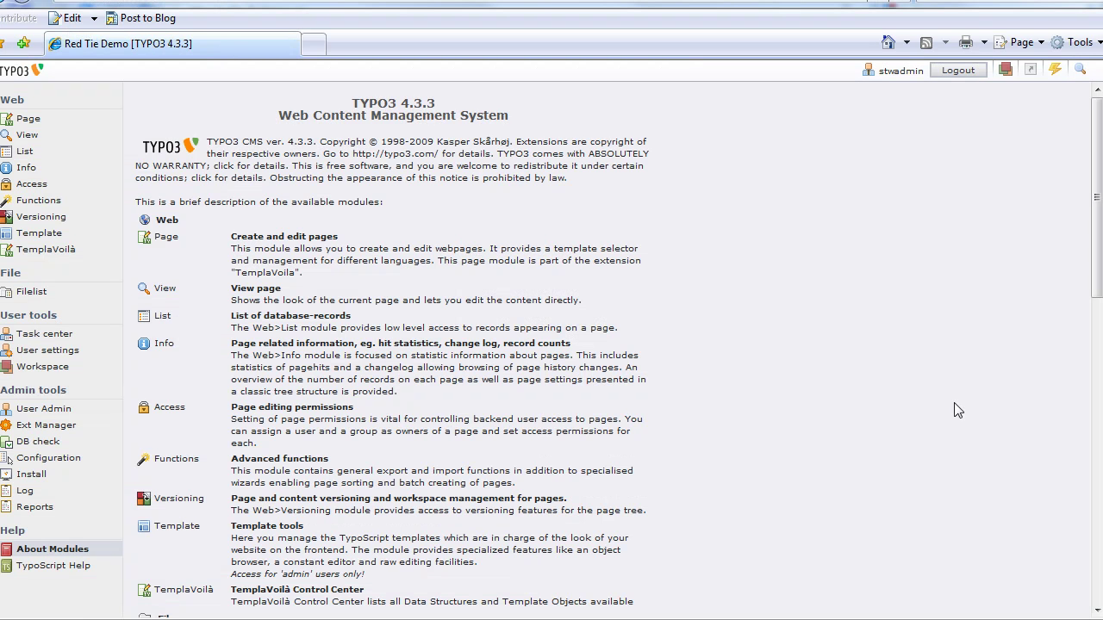
Open the Storage Folder's Main Template mapping in TemplaVoilà and view its Information tab.
click(35, 125)
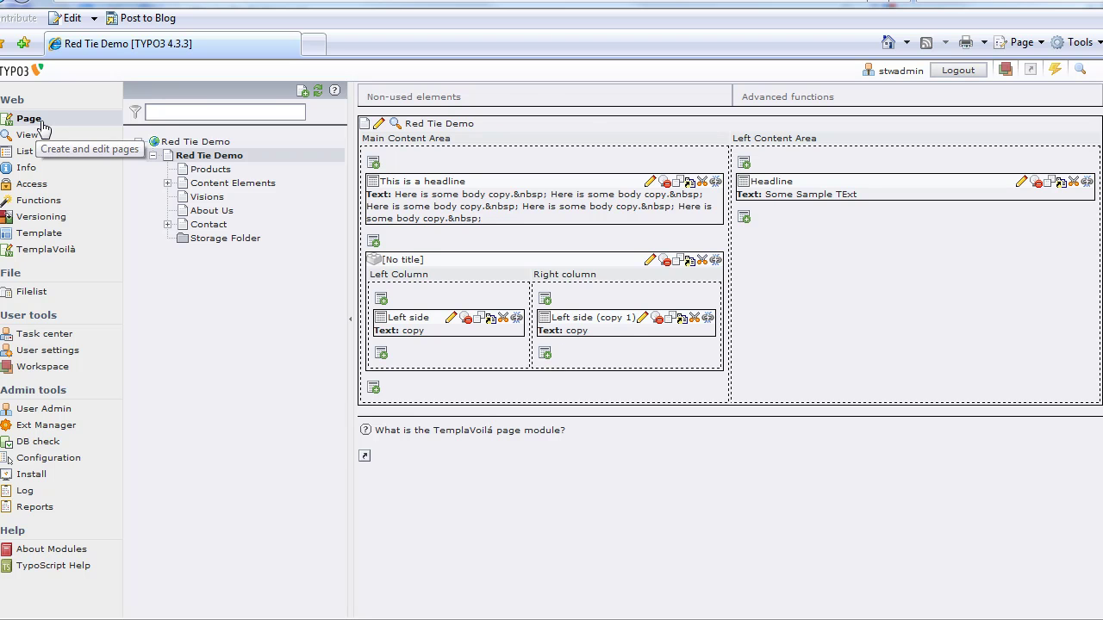
click(52, 252)
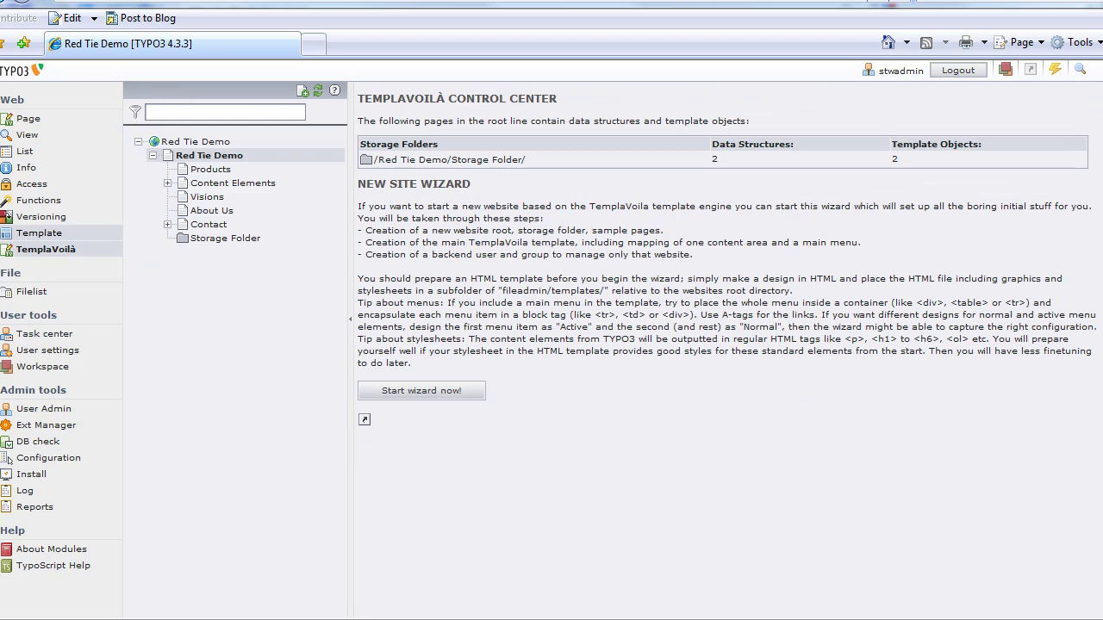
click(437, 160)
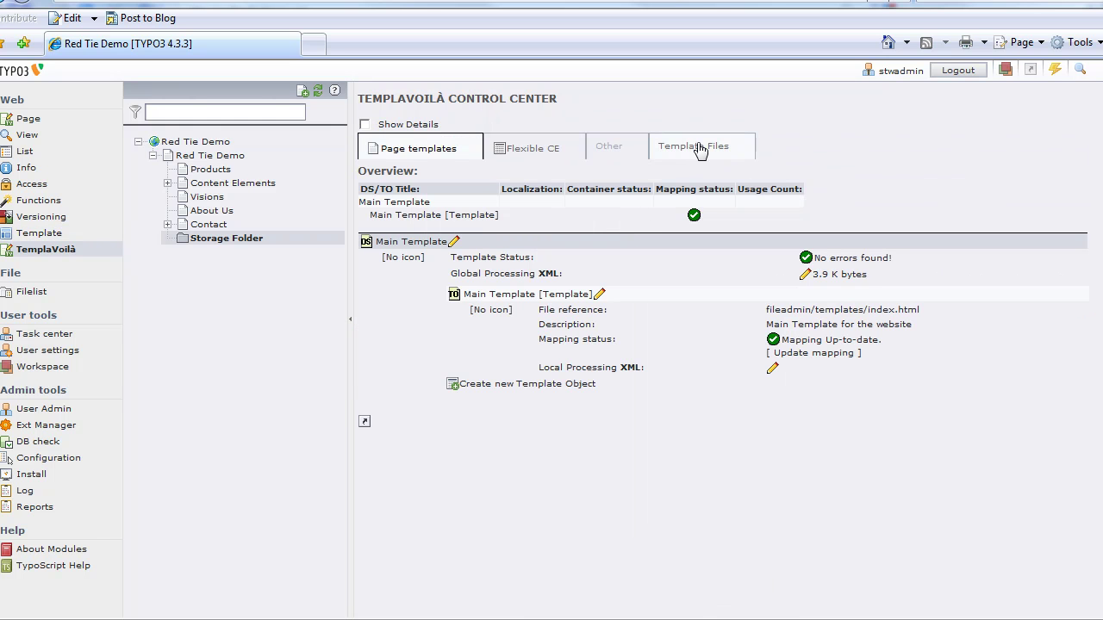
click(825, 355)
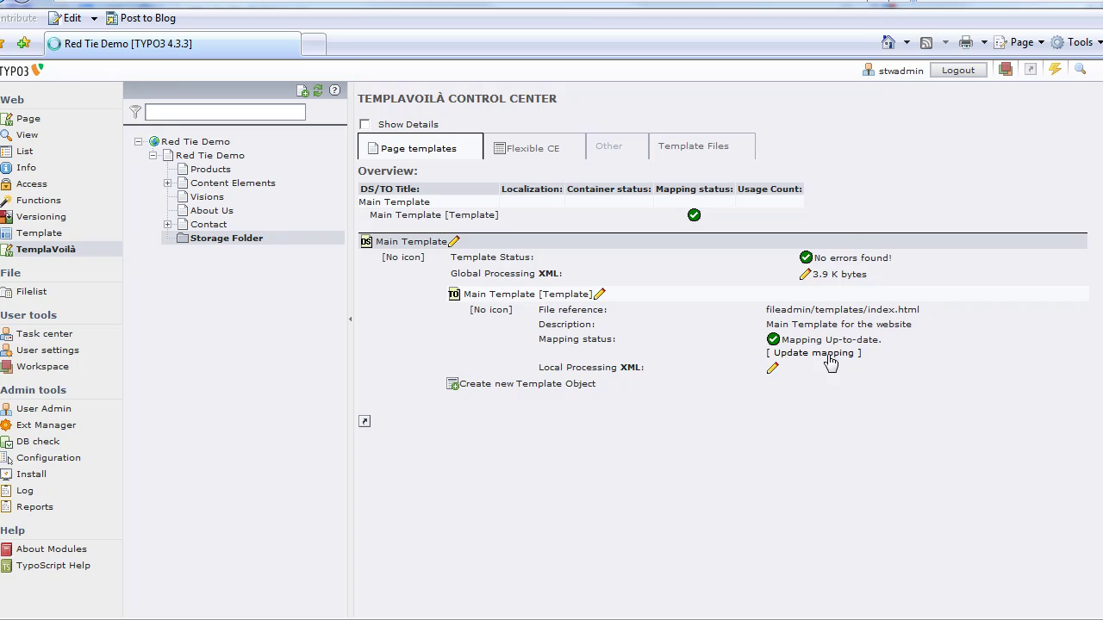
click(593, 172)
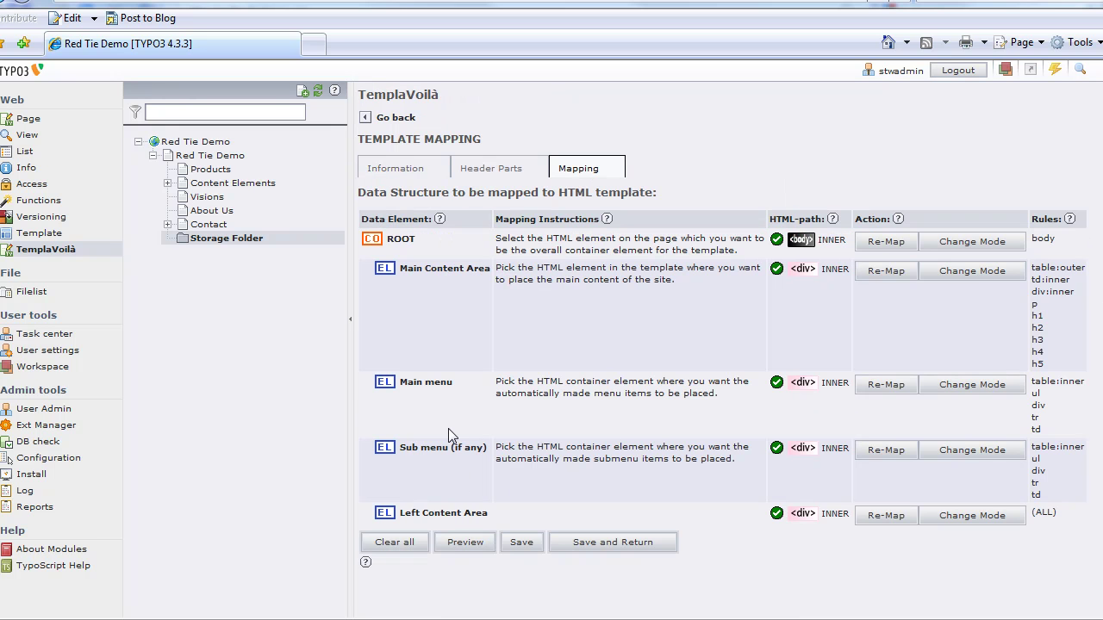
click(402, 171)
Confirm modifying the DS/TO and add a new field_topinfo element to the data structure.
click(539, 294)
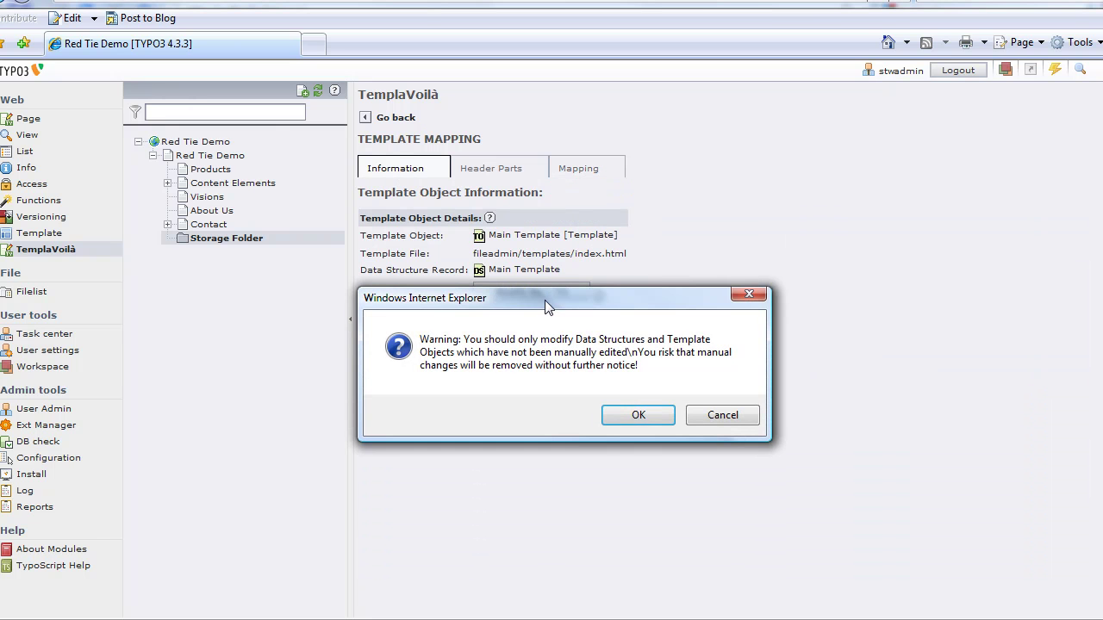
click(642, 419)
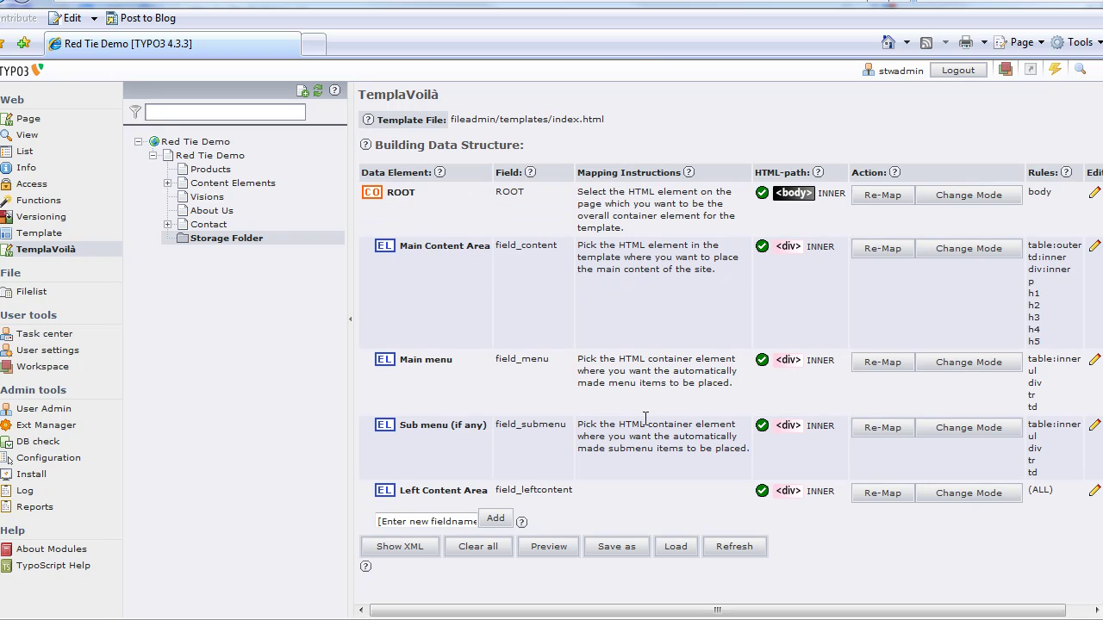
click(428, 521)
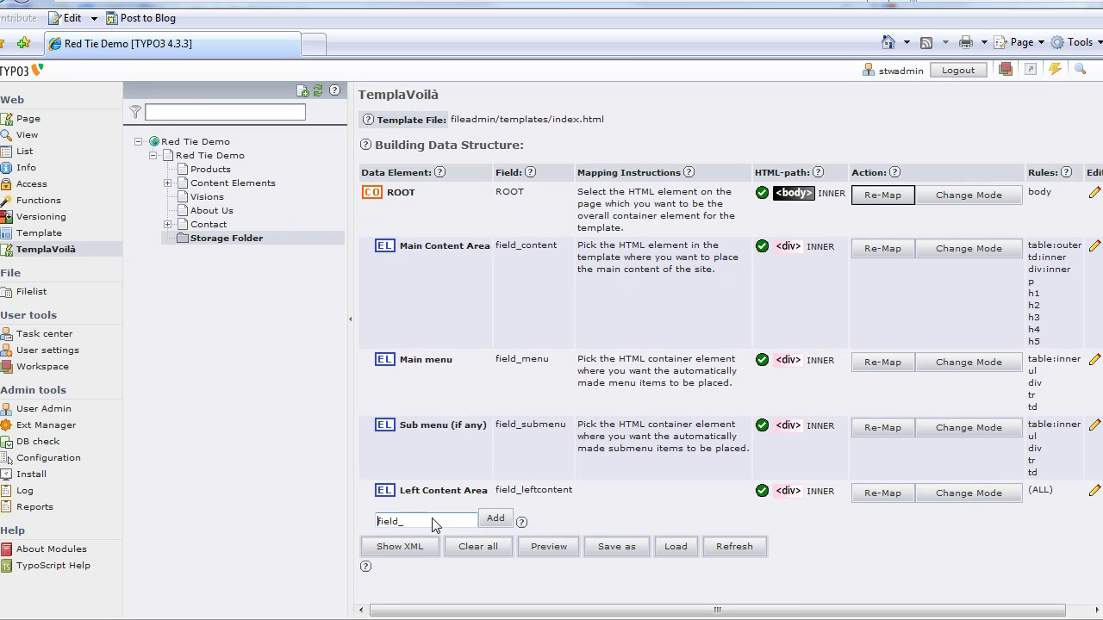
click(434, 524)
text(topinfo)
click(495, 520)
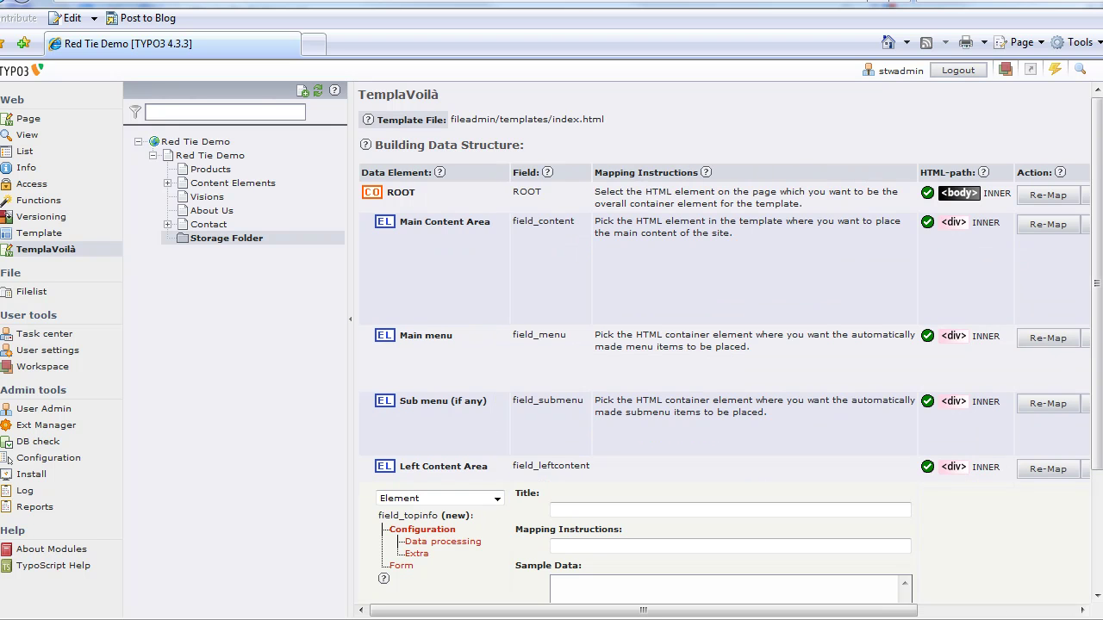
scroll(1100, 320, down, 3)
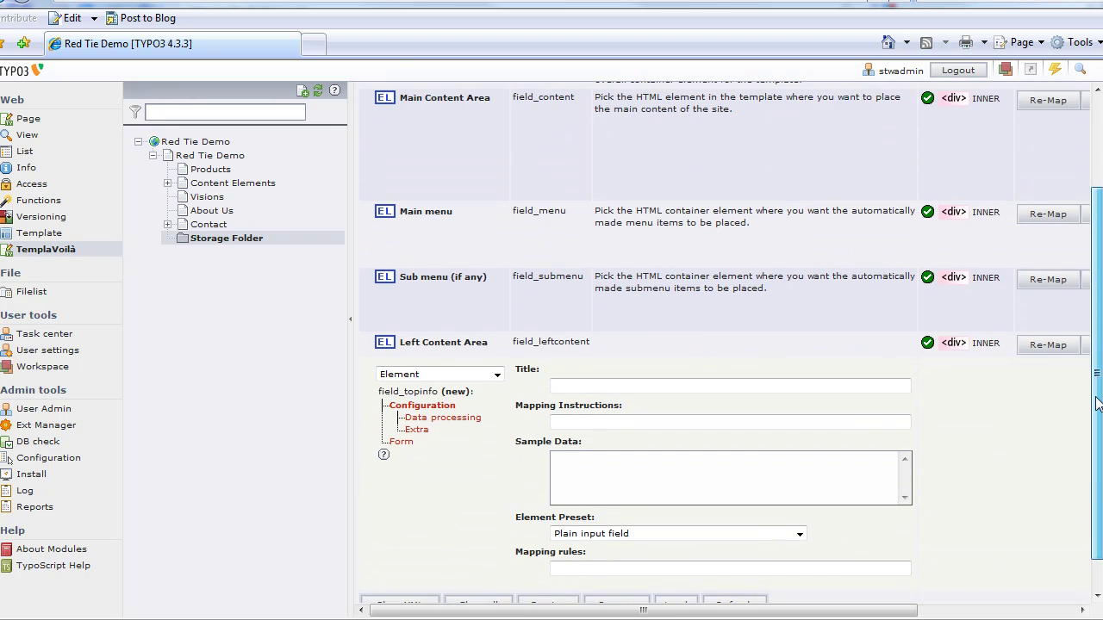
click(351, 330)
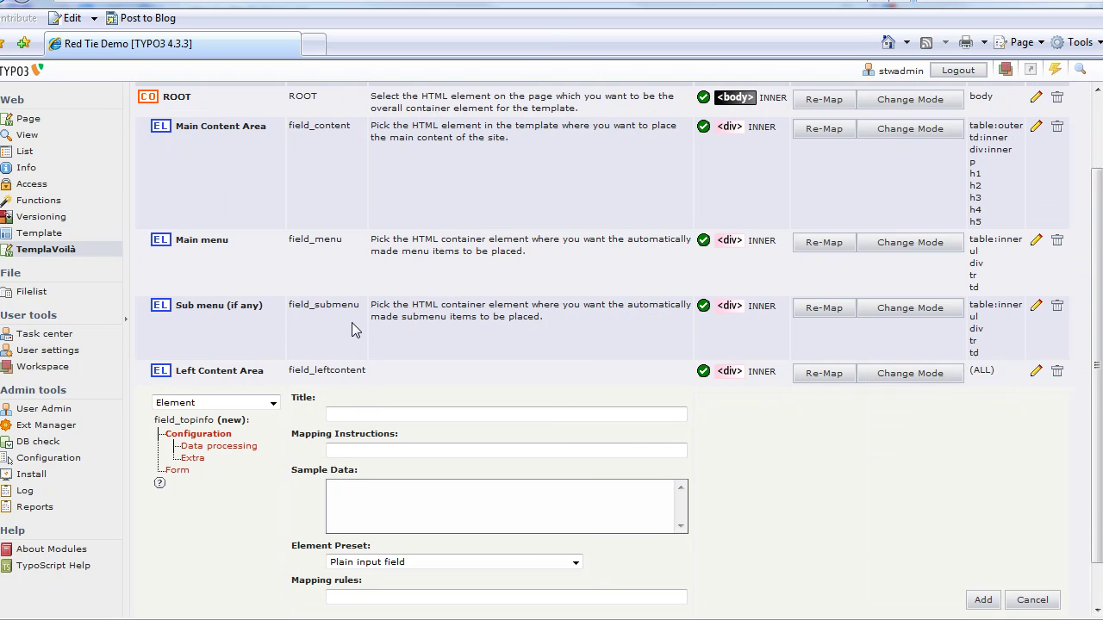
Title the new field 'Top Info', give it the TypoScript Object Path preset, and add it.
click(389, 415)
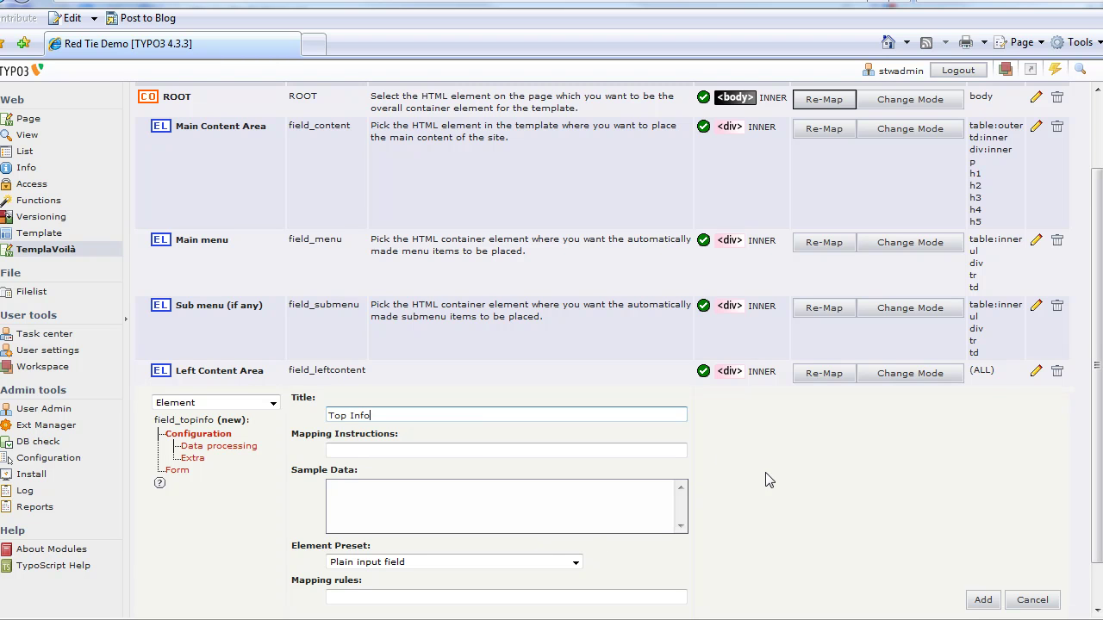
scroll(771, 479, down, 2)
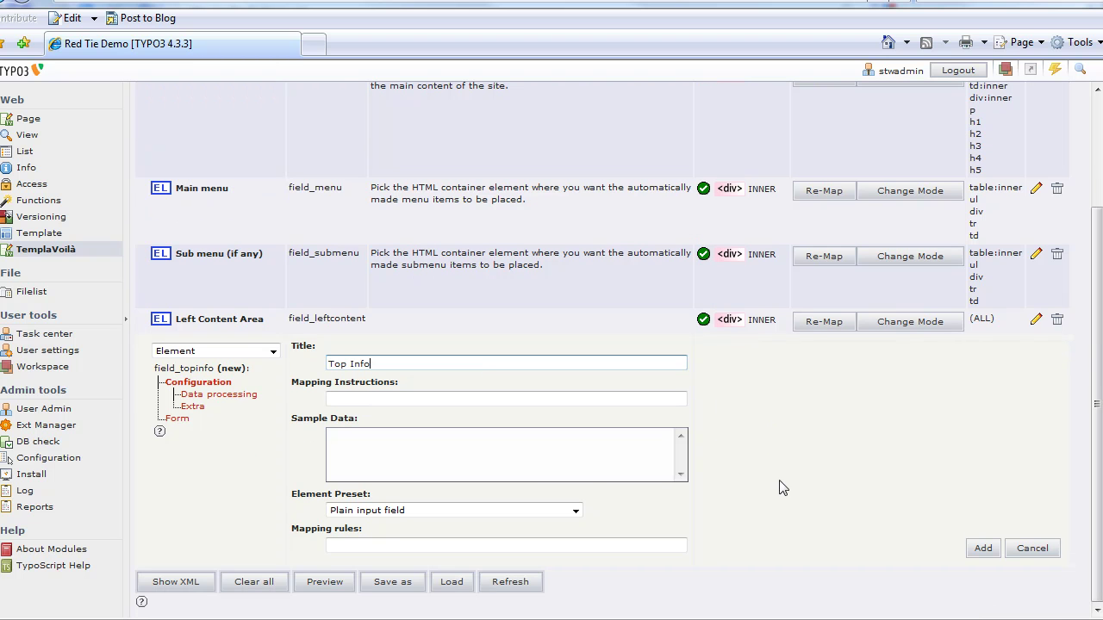
click(576, 509)
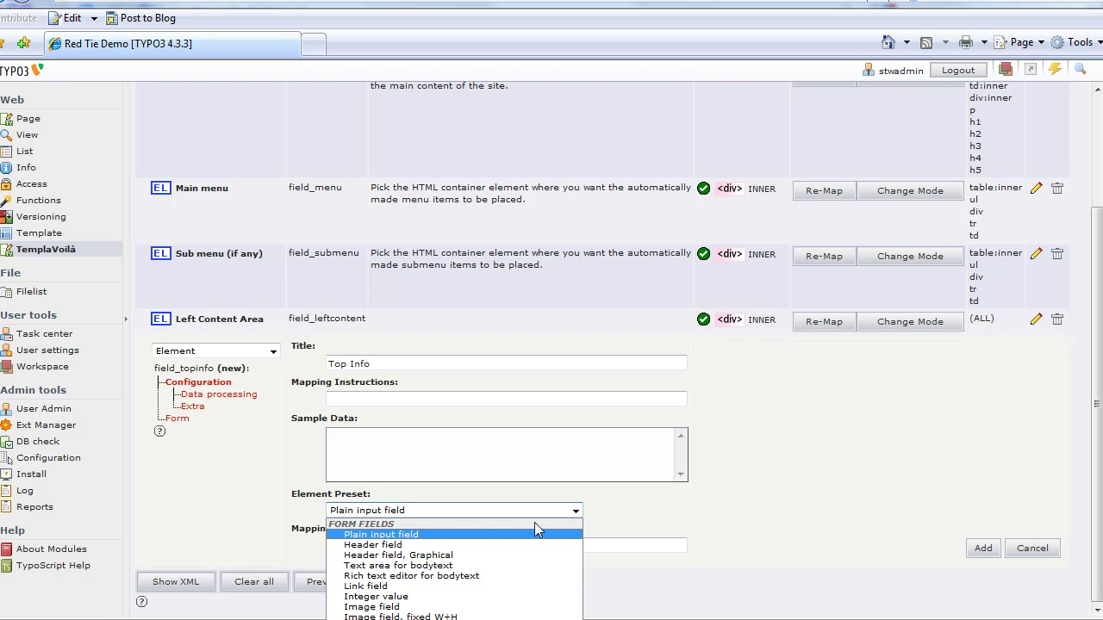
click(758, 589)
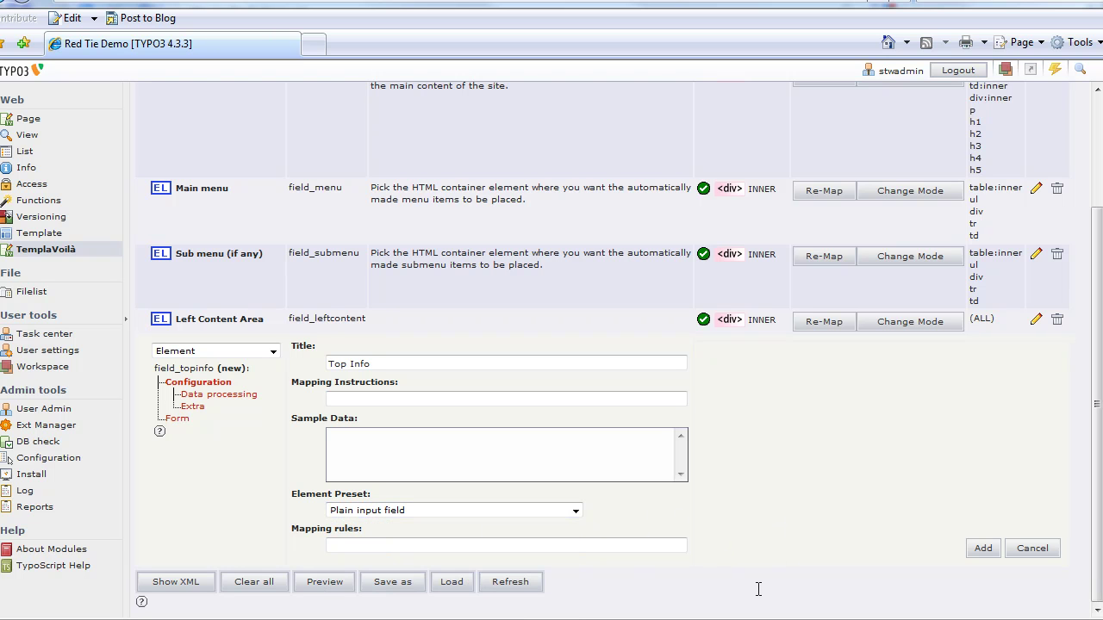
drag(716, 613, 715, 563)
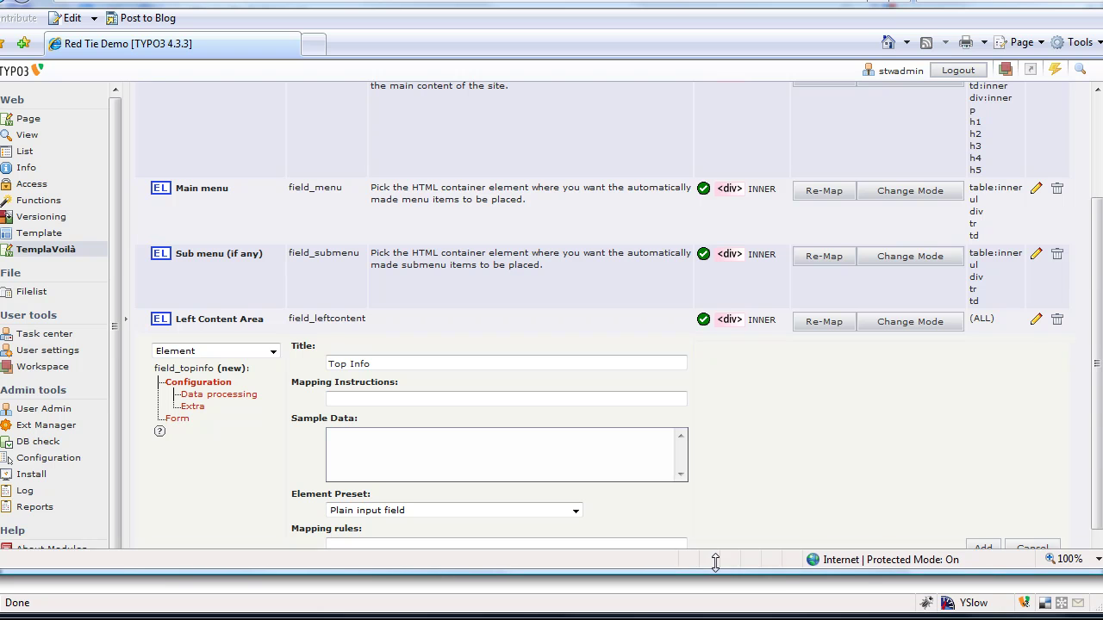
scroll(1084, 319, down, 2)
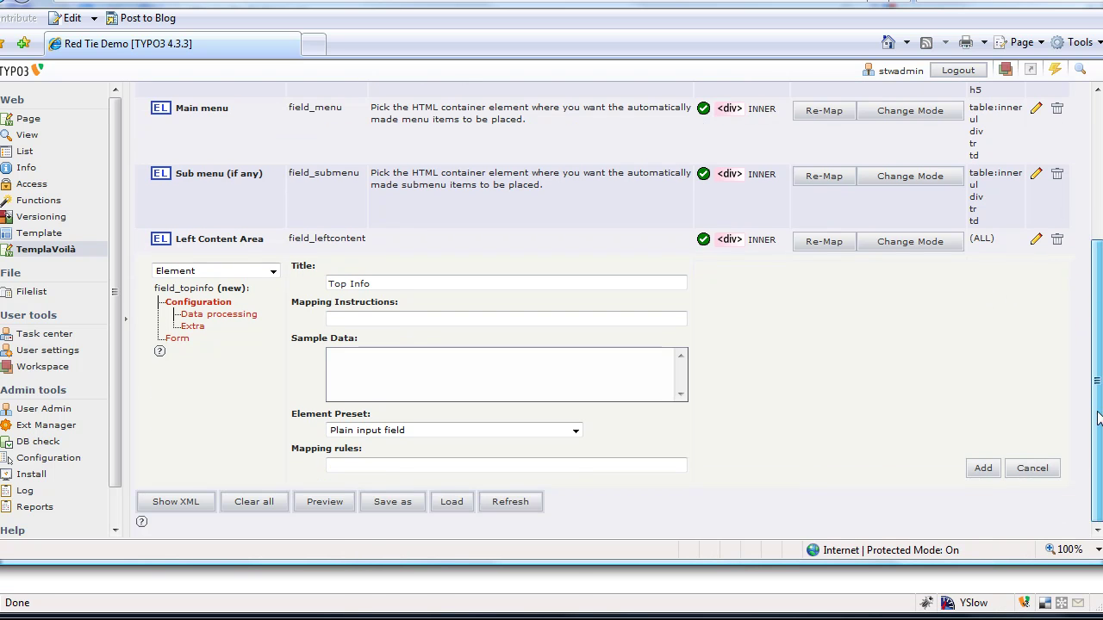
click(575, 431)
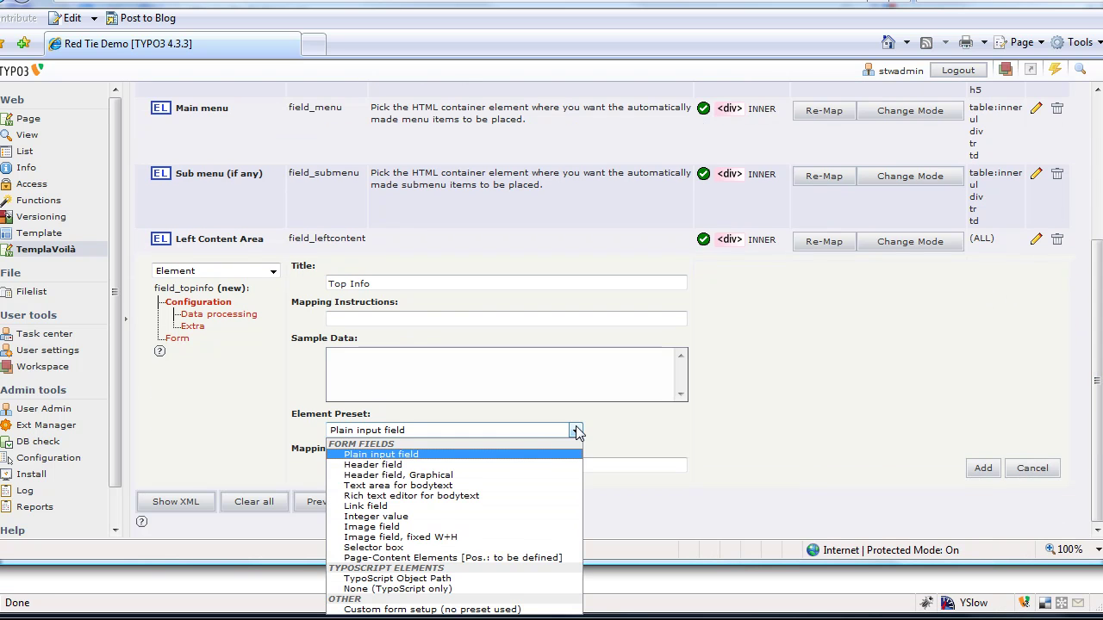
click(452, 579)
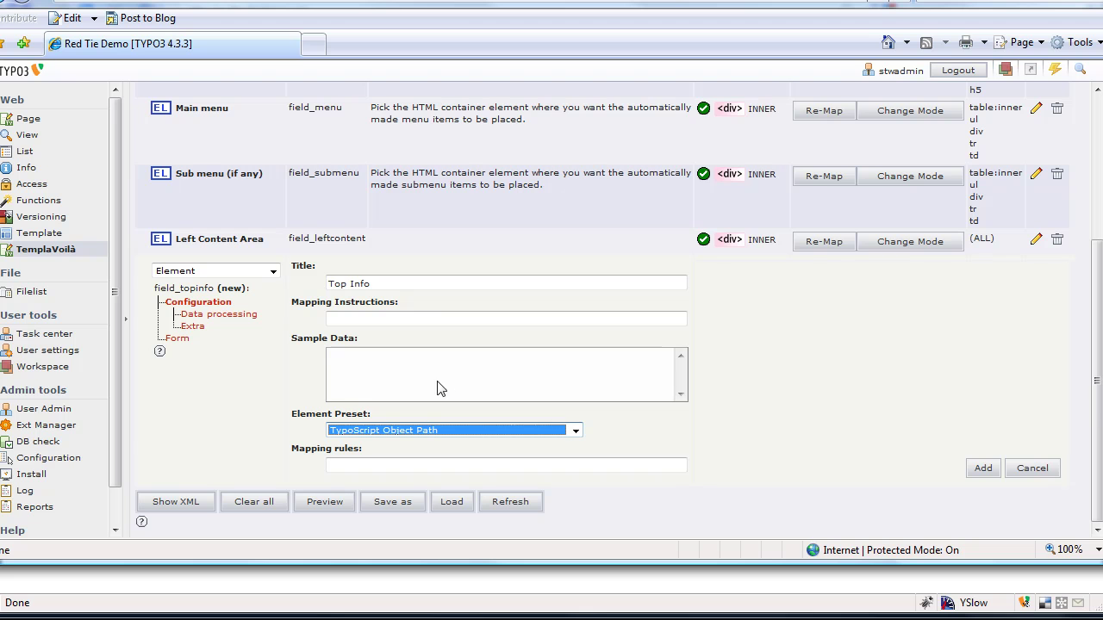
click(983, 468)
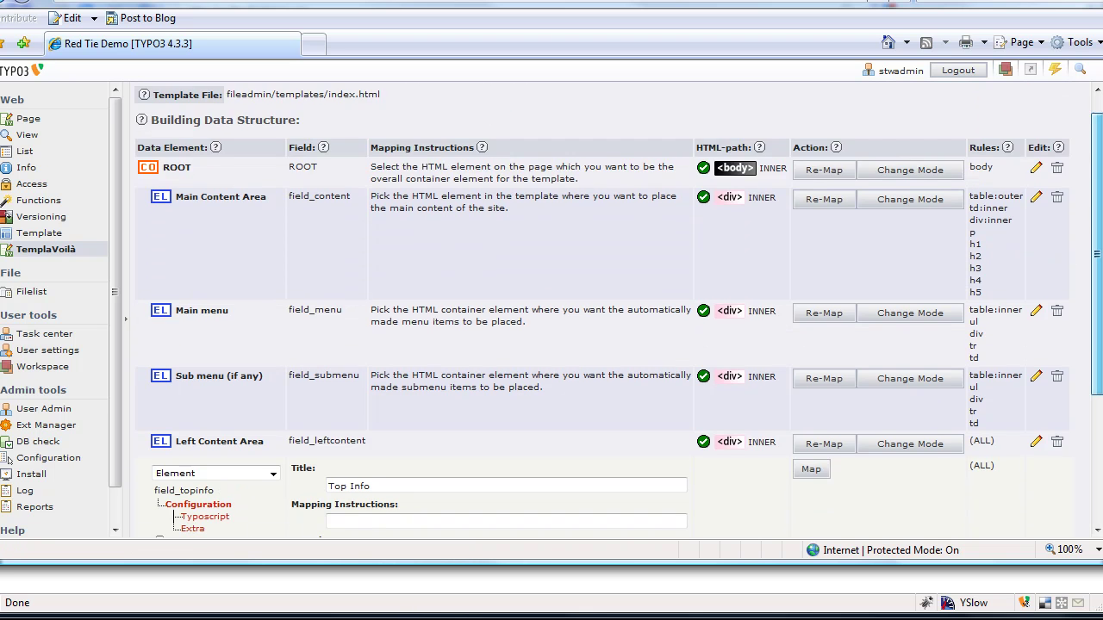
Change the Top Info field's object path from lib.myObject to lib.topinfo and update.
drag(1100, 161, 1100, 305)
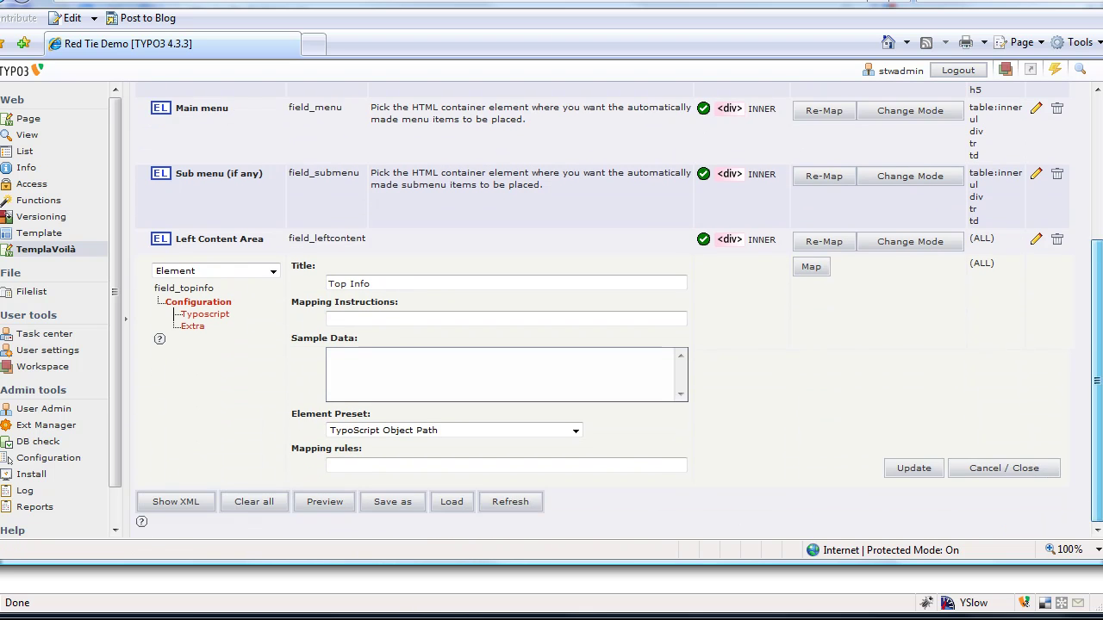
click(205, 315)
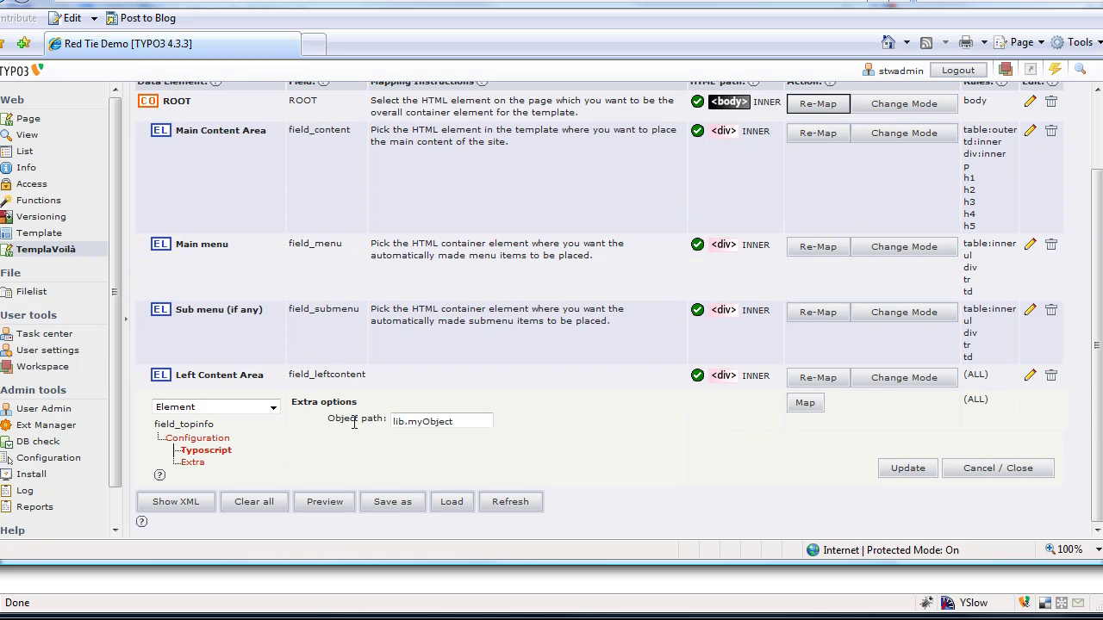
drag(417, 428, 462, 428)
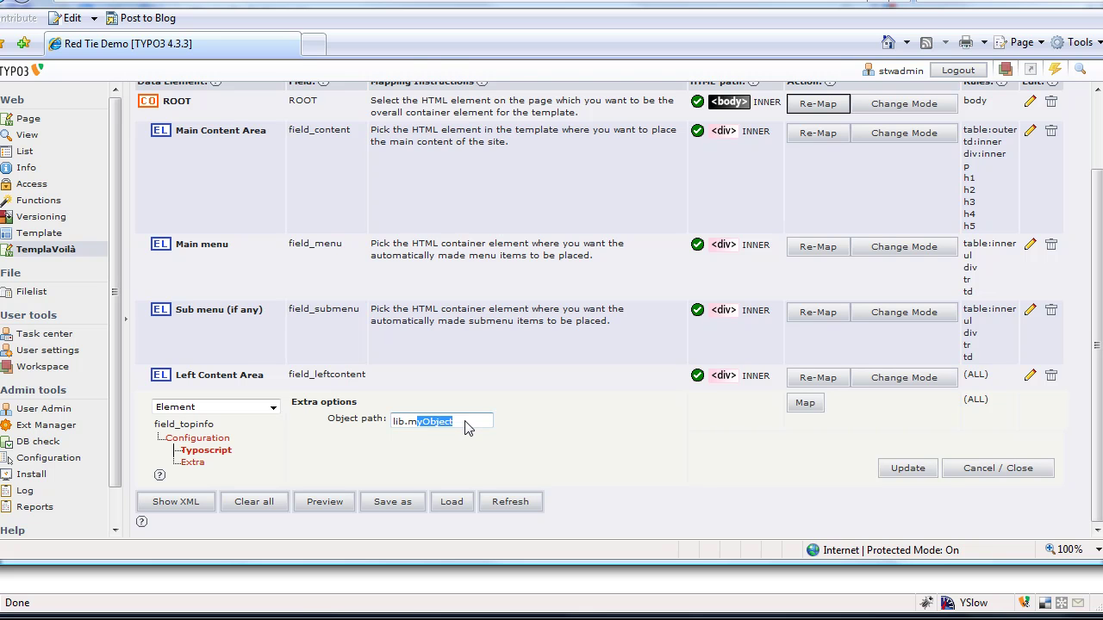
key(BackSpace)
key(BackSpace)
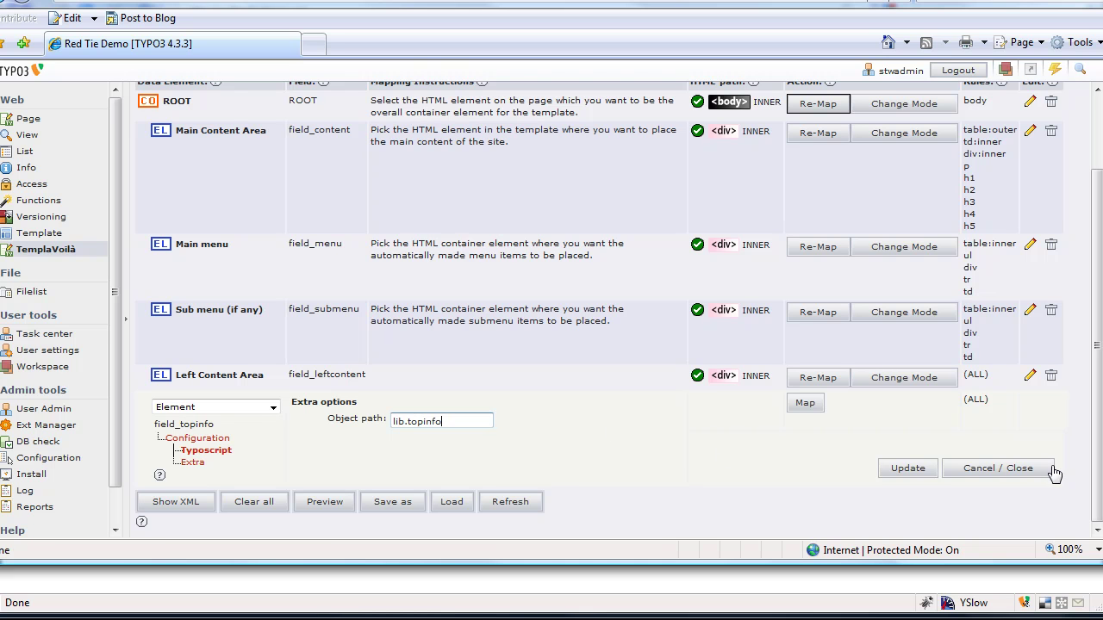
click(915, 475)
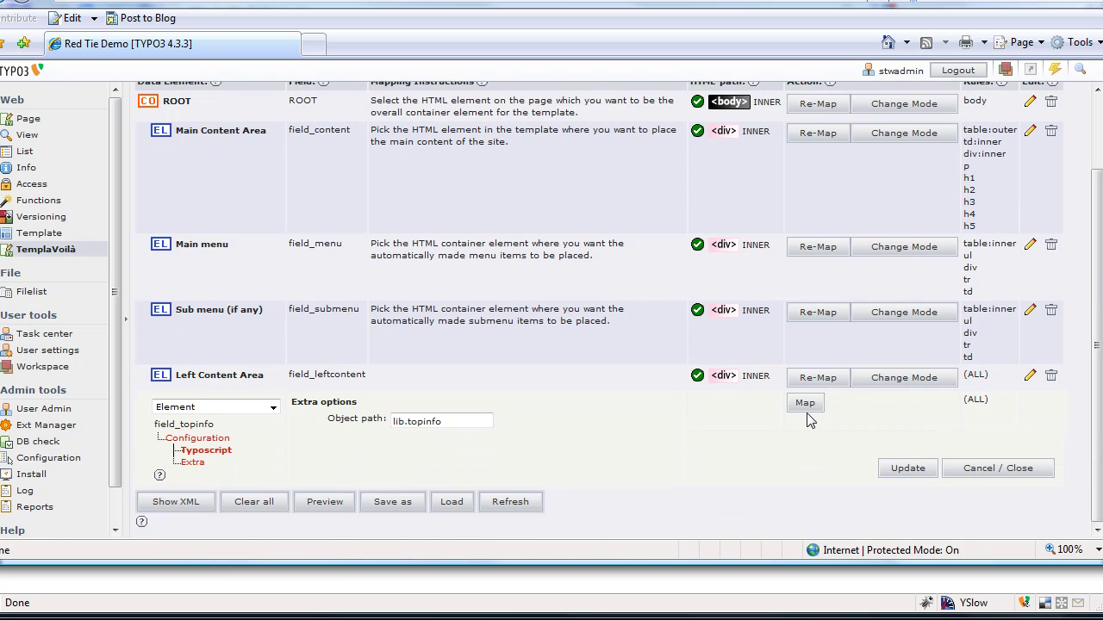
Map Top Info, in HTML Source view, to the header's bodytext div in INNER mode.
click(806, 405)
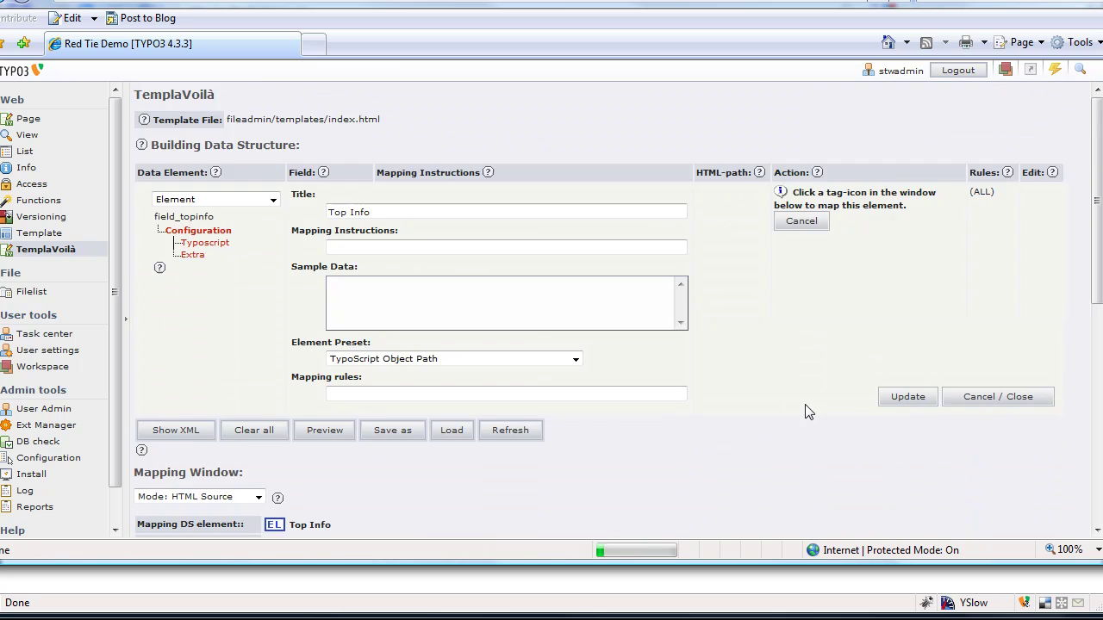
scroll(601, 391, up, 5)
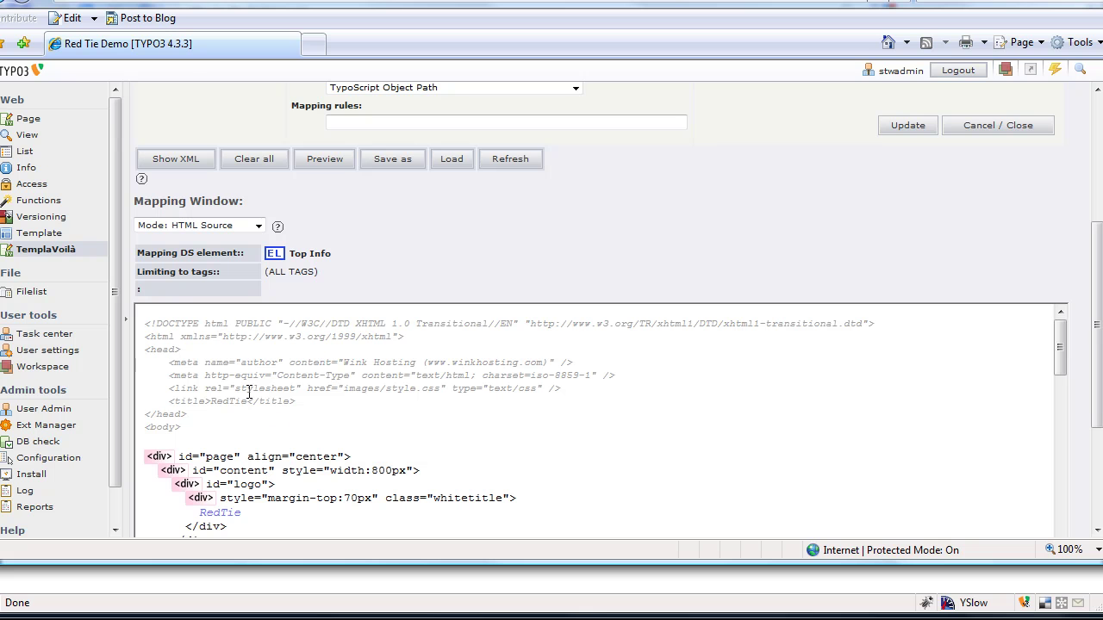
click(257, 226)
click(236, 238)
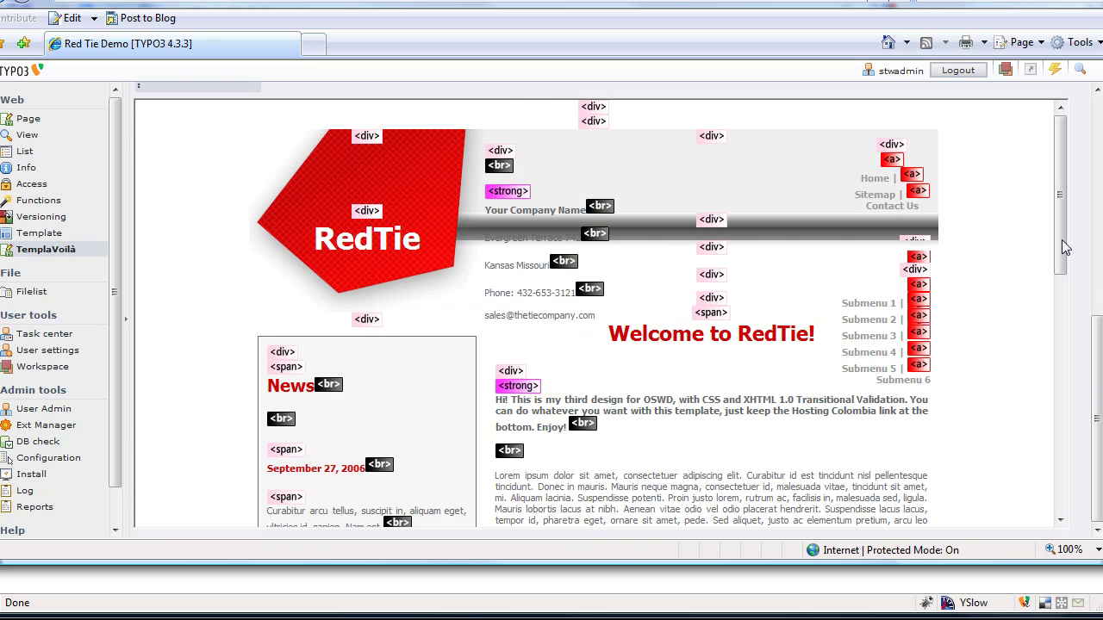
scroll(443, 441, up, 3)
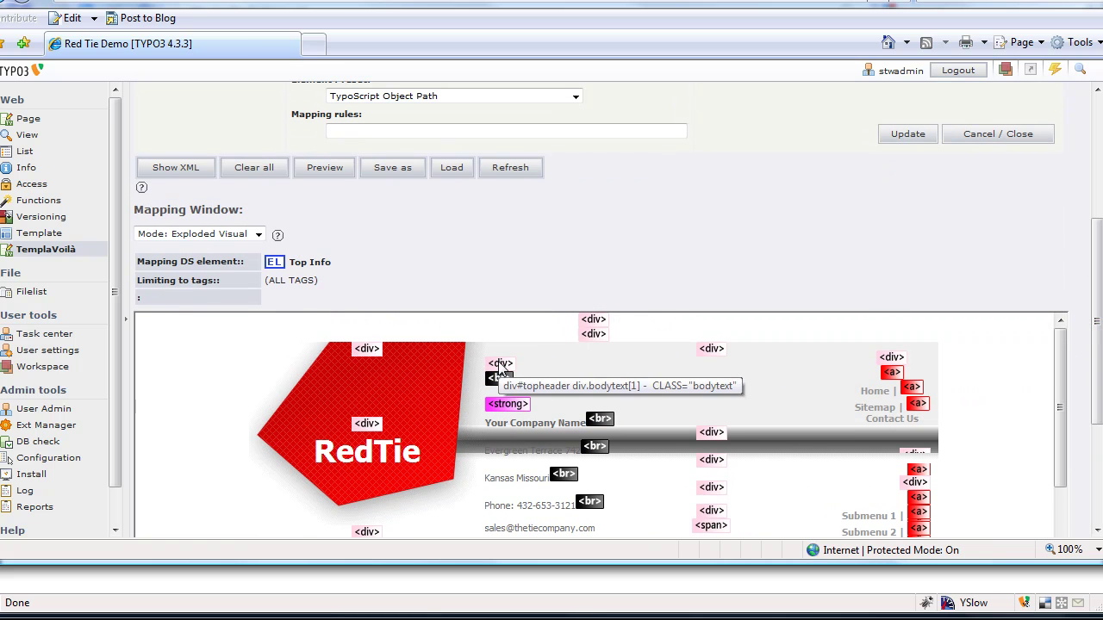
click(242, 233)
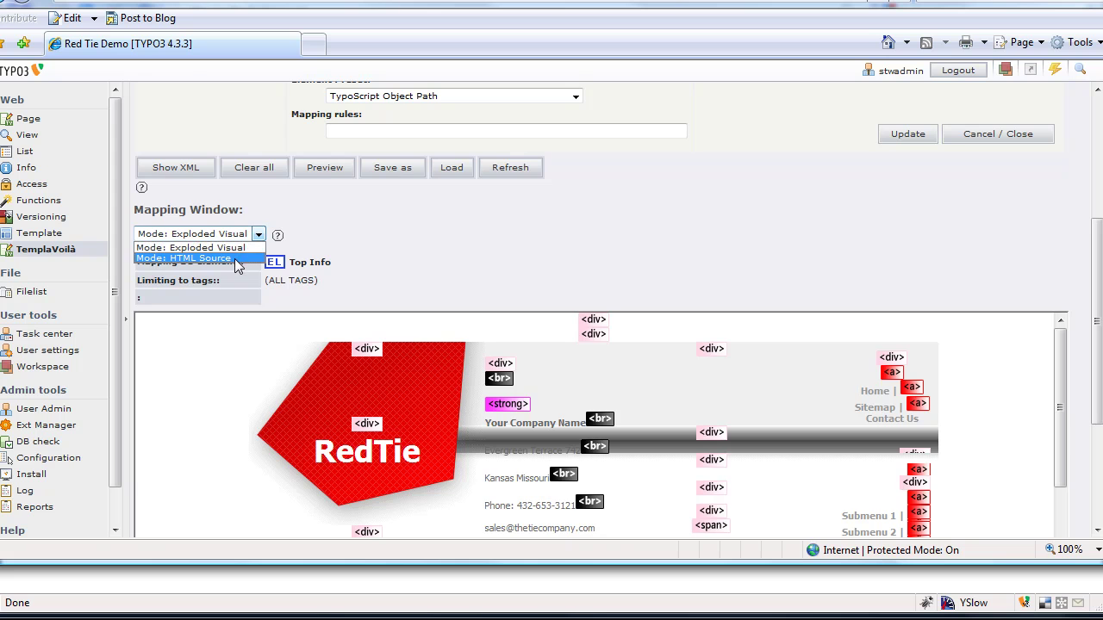
click(234, 259)
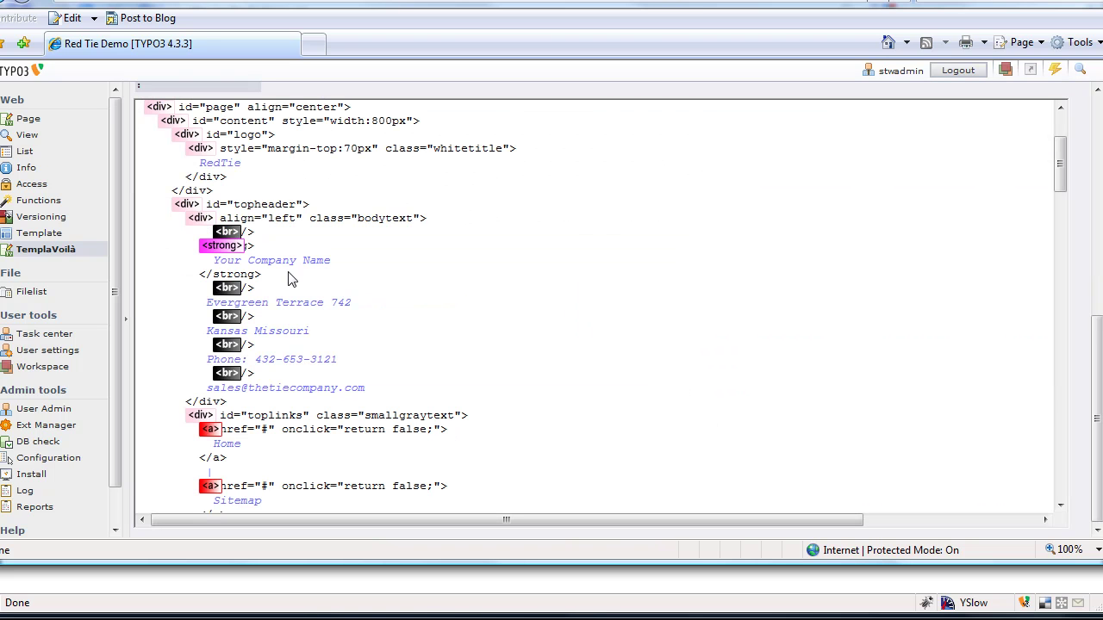
click(205, 220)
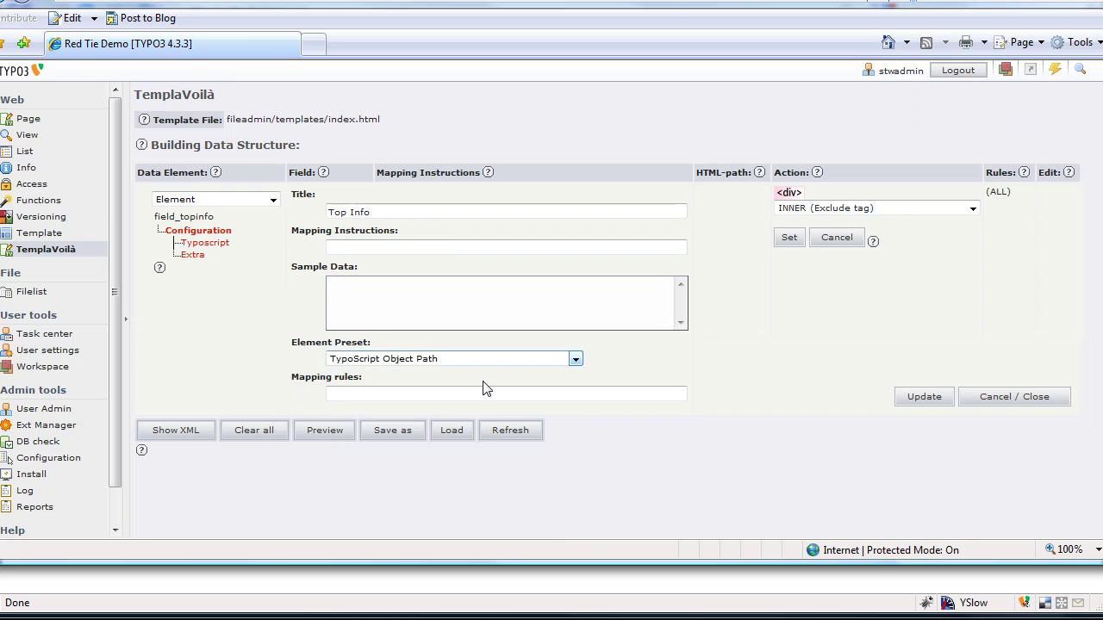
click(786, 241)
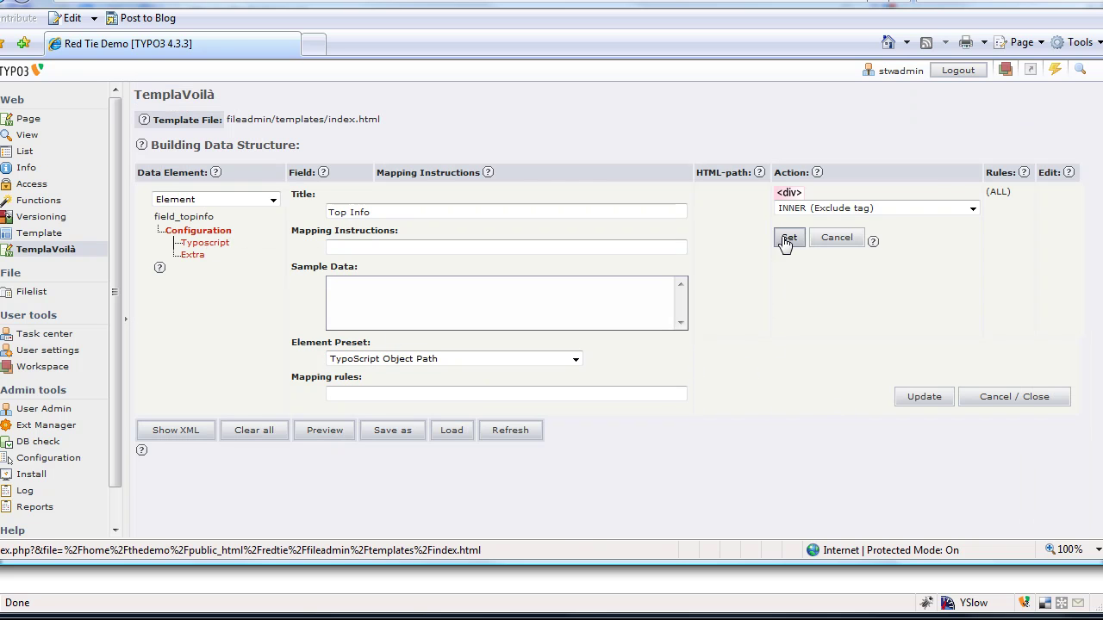
scroll(711, 385, down, 2)
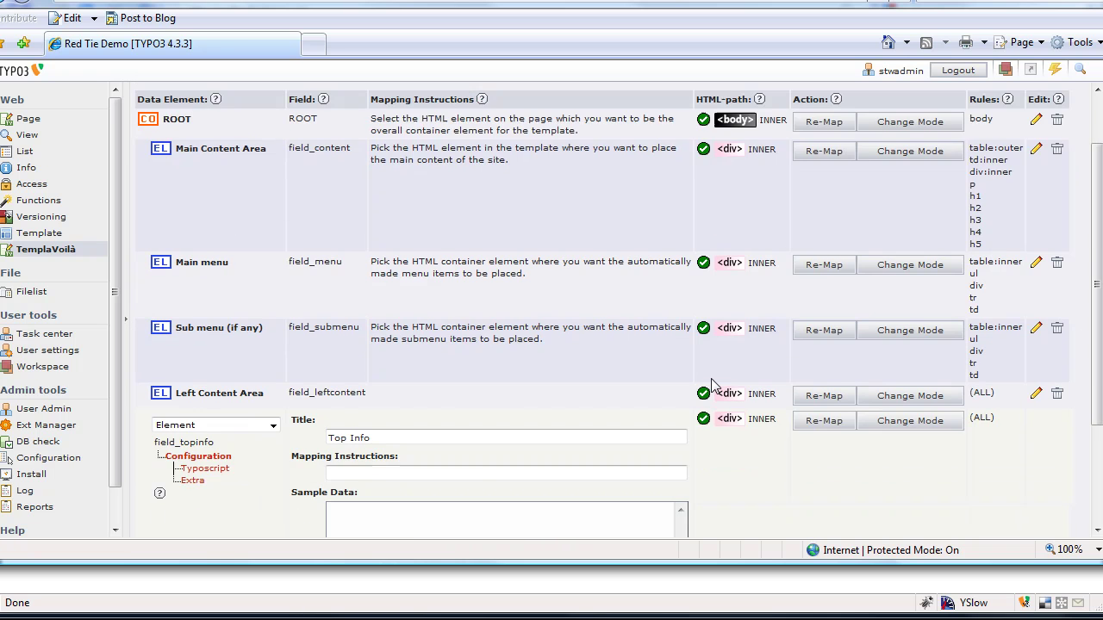
scroll(711, 384, down, 3)
Save the structure over Main Template [Template] (UID 7), updating both its TO and DS.
click(911, 469)
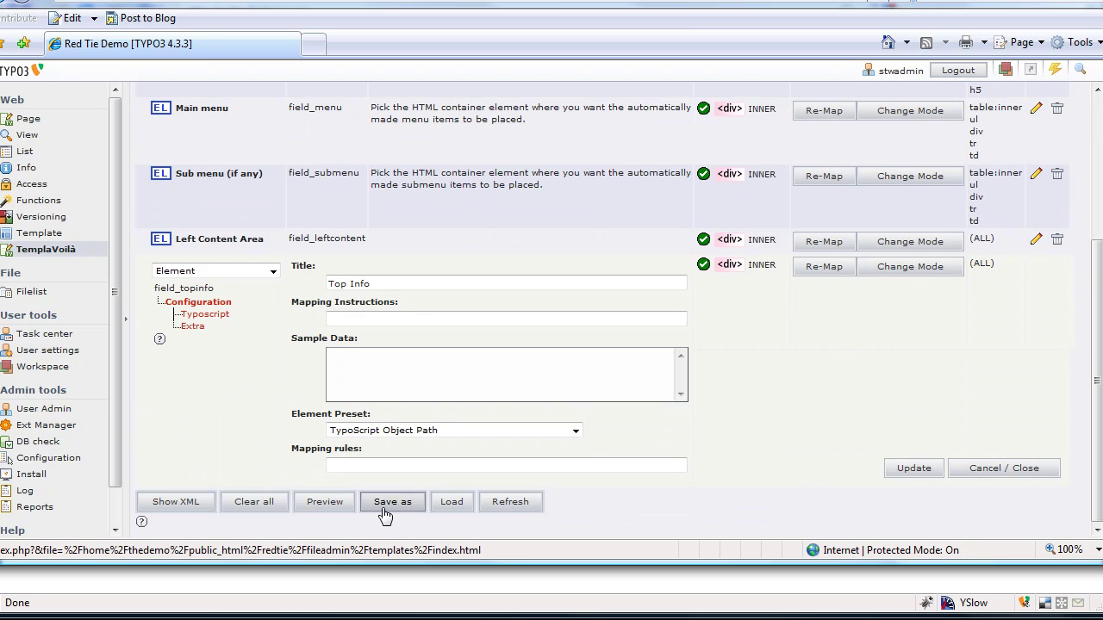
click(383, 509)
click(463, 301)
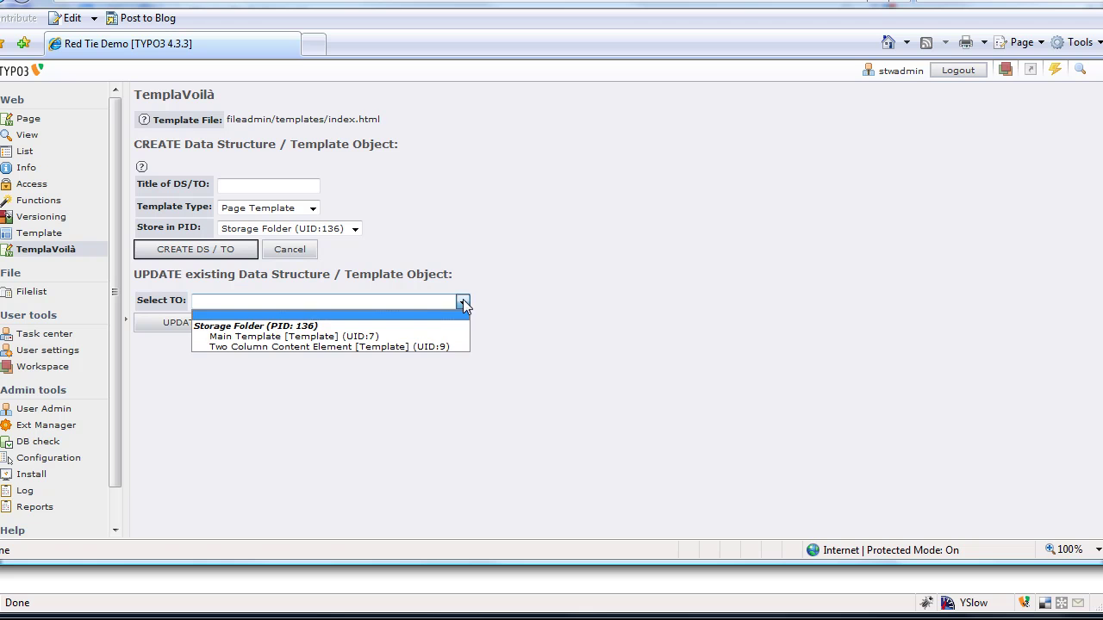
click(398, 336)
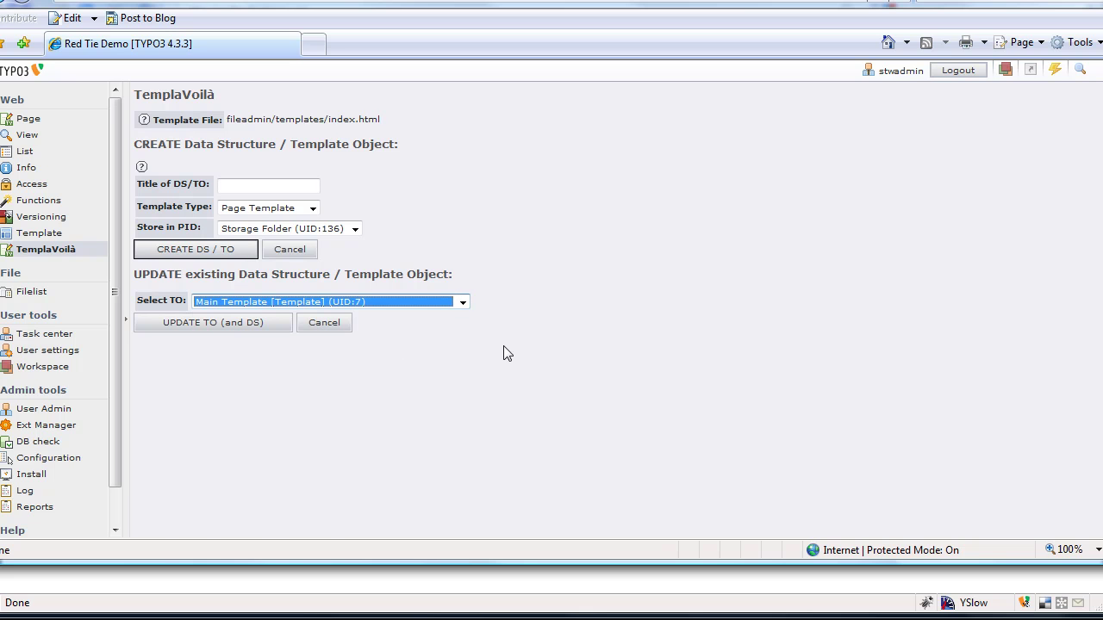
click(200, 323)
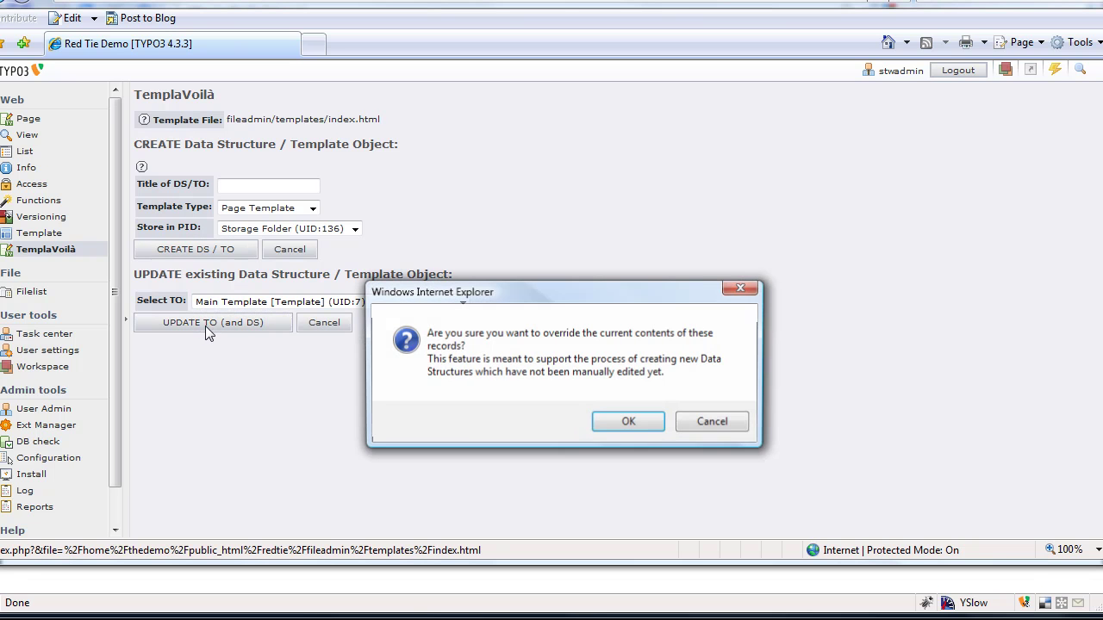
click(629, 422)
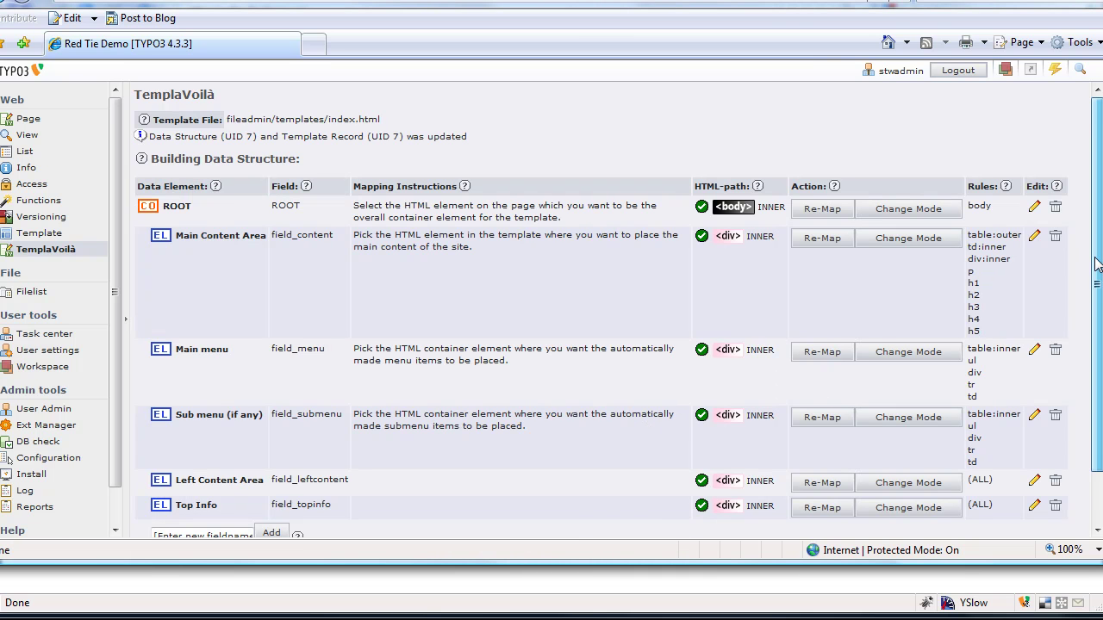
drag(1096, 267, 1099, 323)
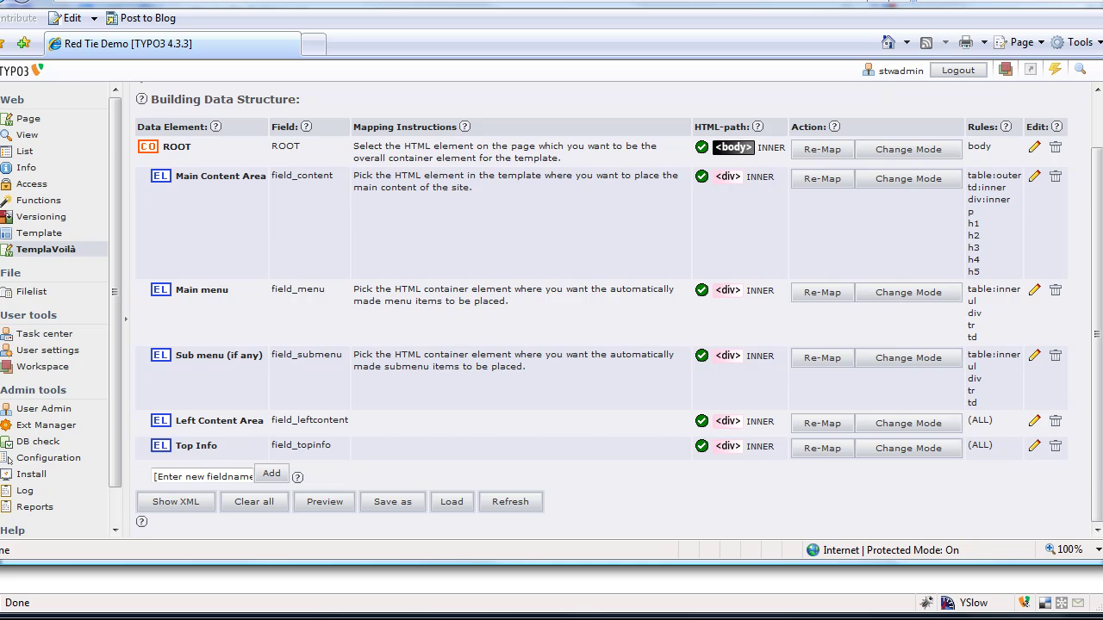
scroll(1098, 480, up, 2)
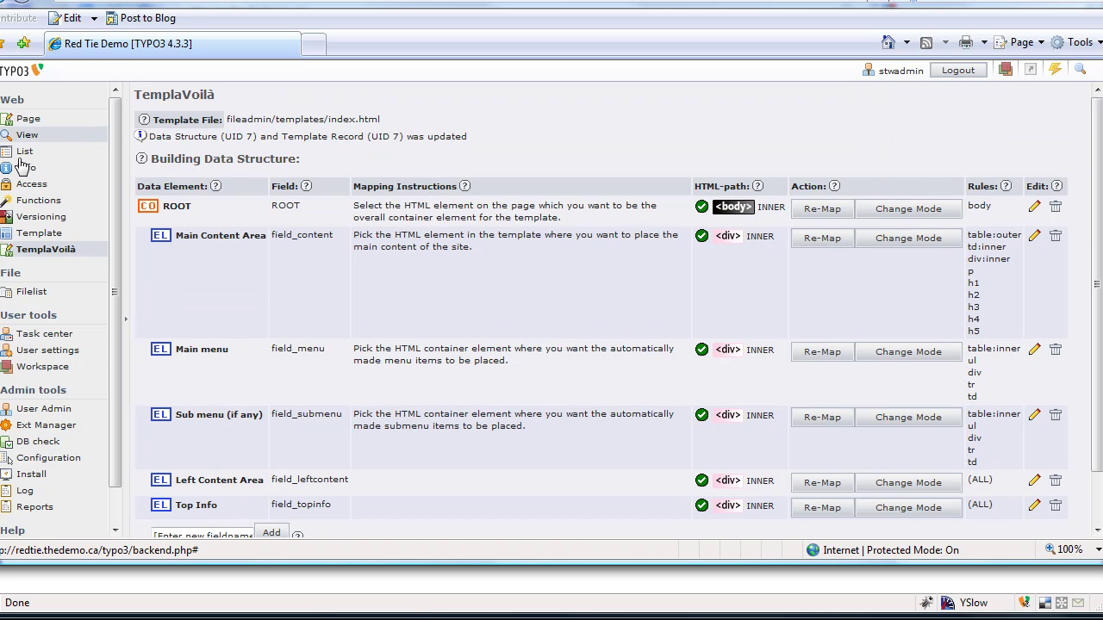
Select Red Tie Demo in the page tree and open its main template's Setup code.
click(34, 236)
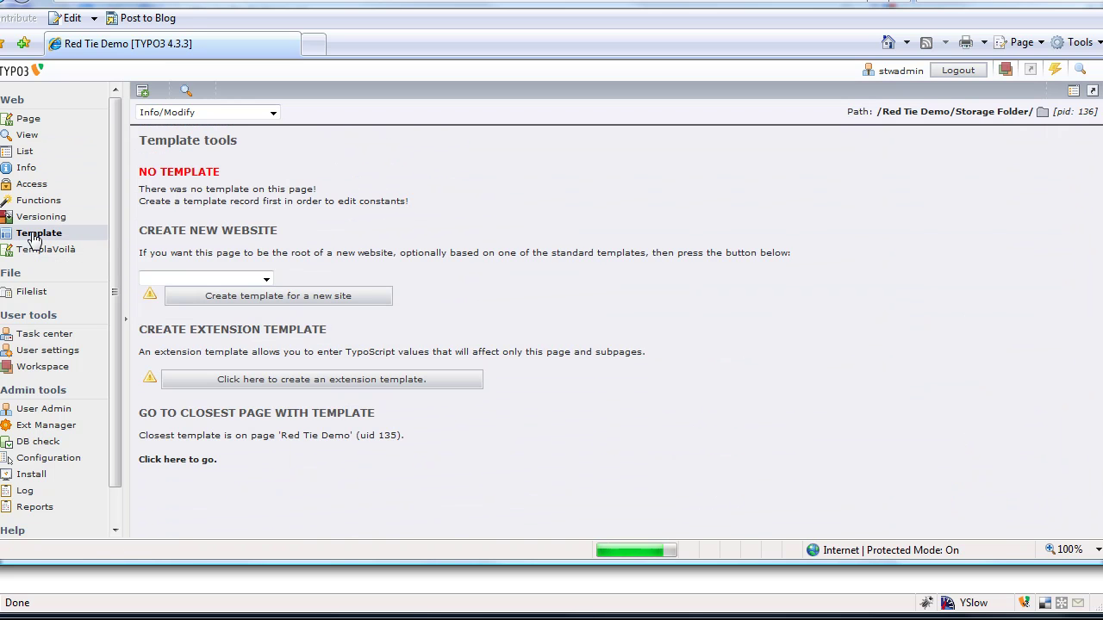
click(28, 118)
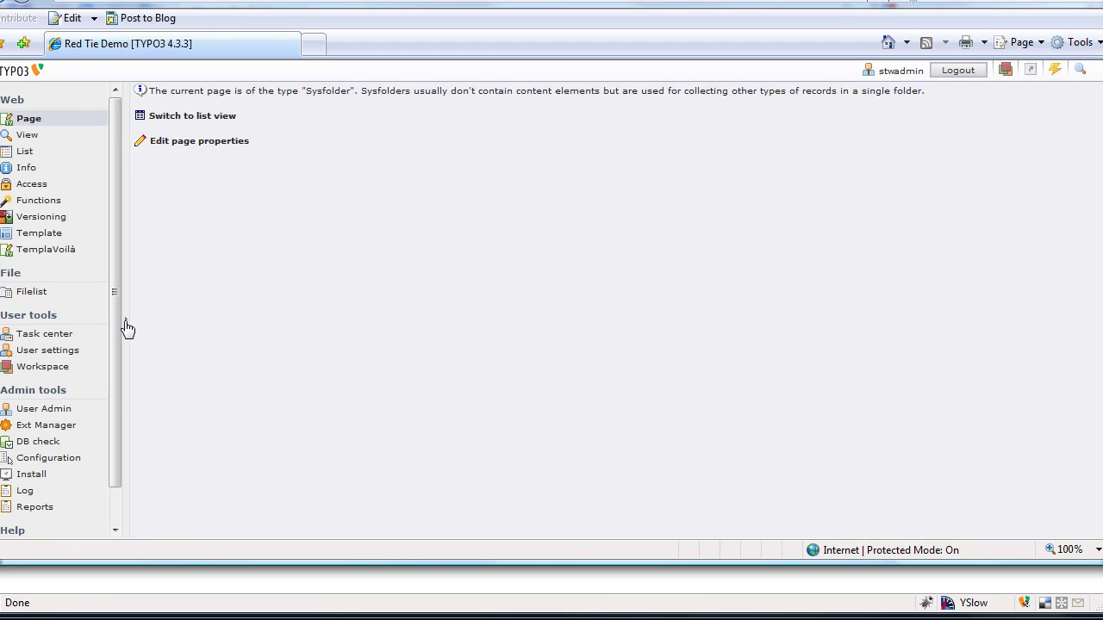
click(209, 156)
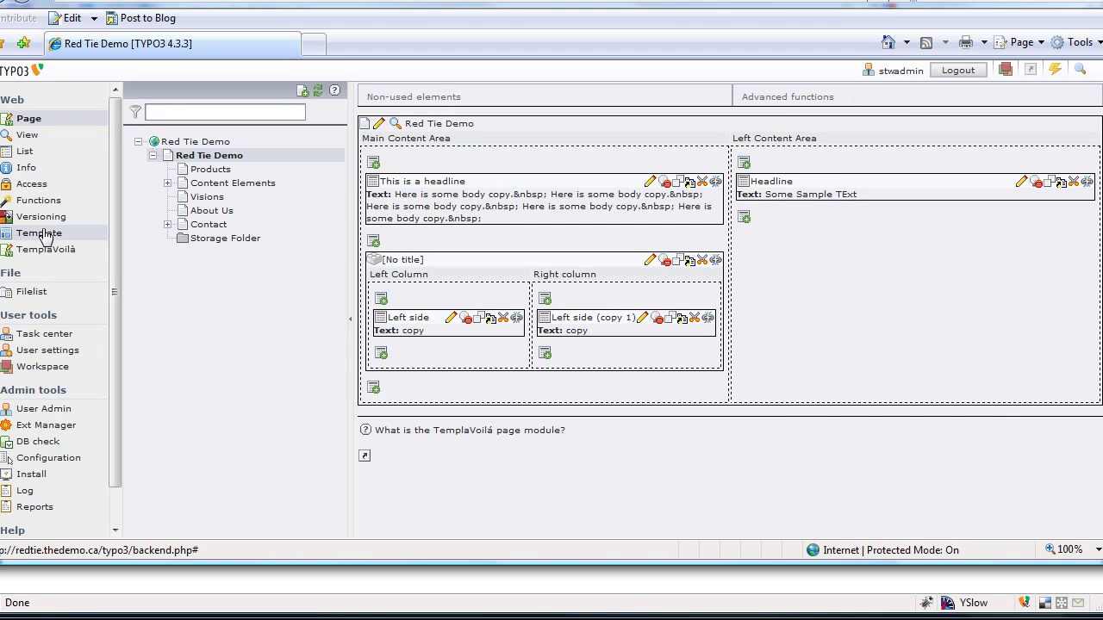
click(43, 234)
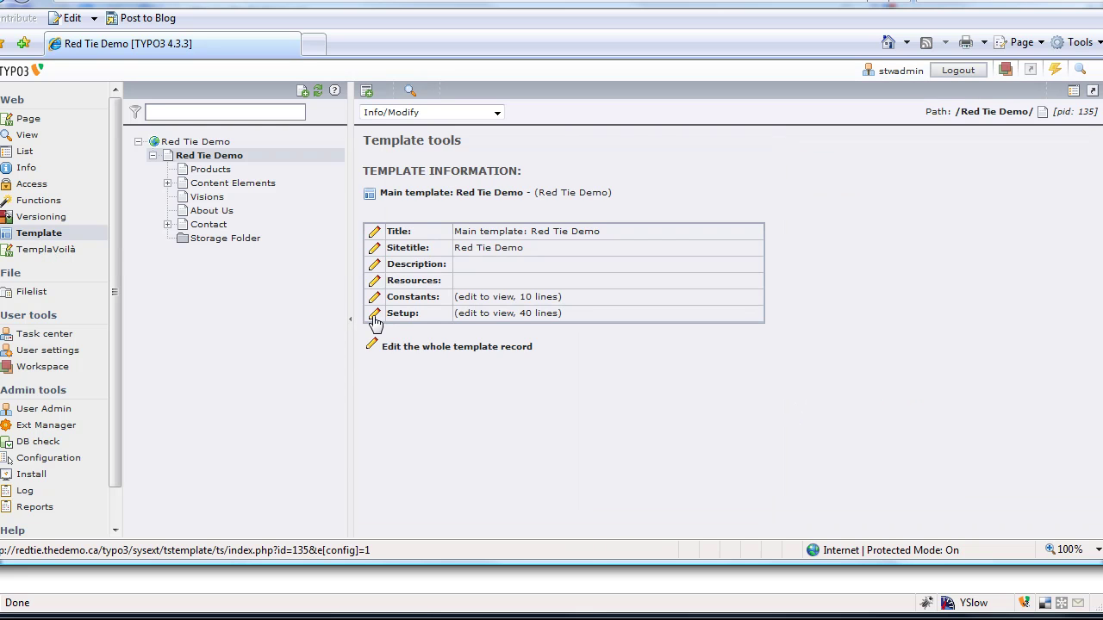
click(375, 317)
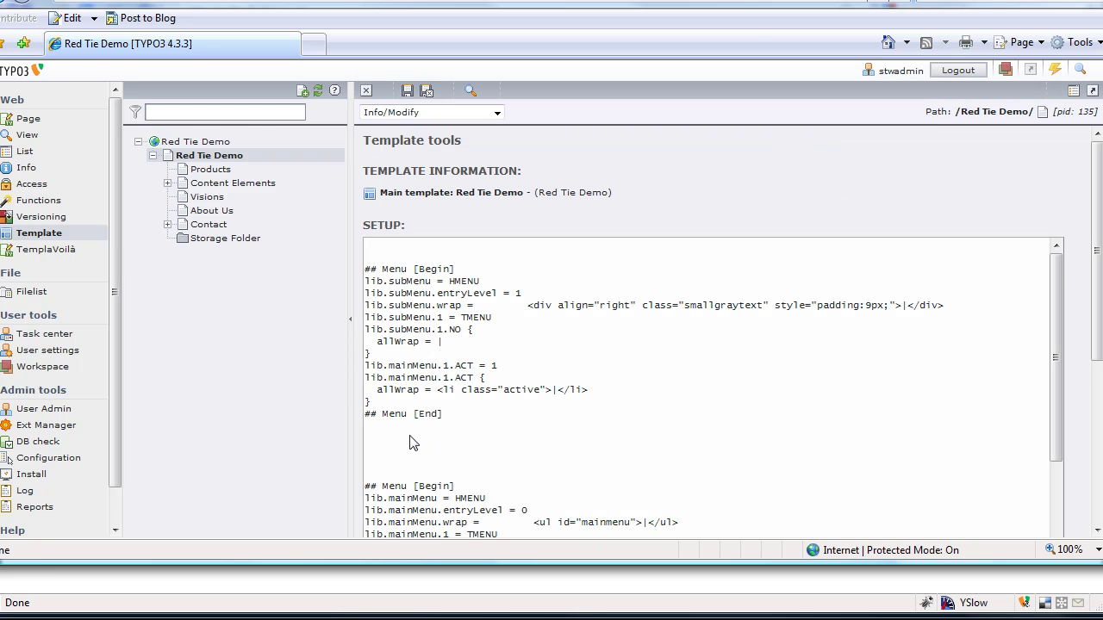
click(411, 439)
Add lib.topinfo.value = Company Name to Setup, save it, and clear all caches.
key(Return)
scroll(436, 455, down, 1)
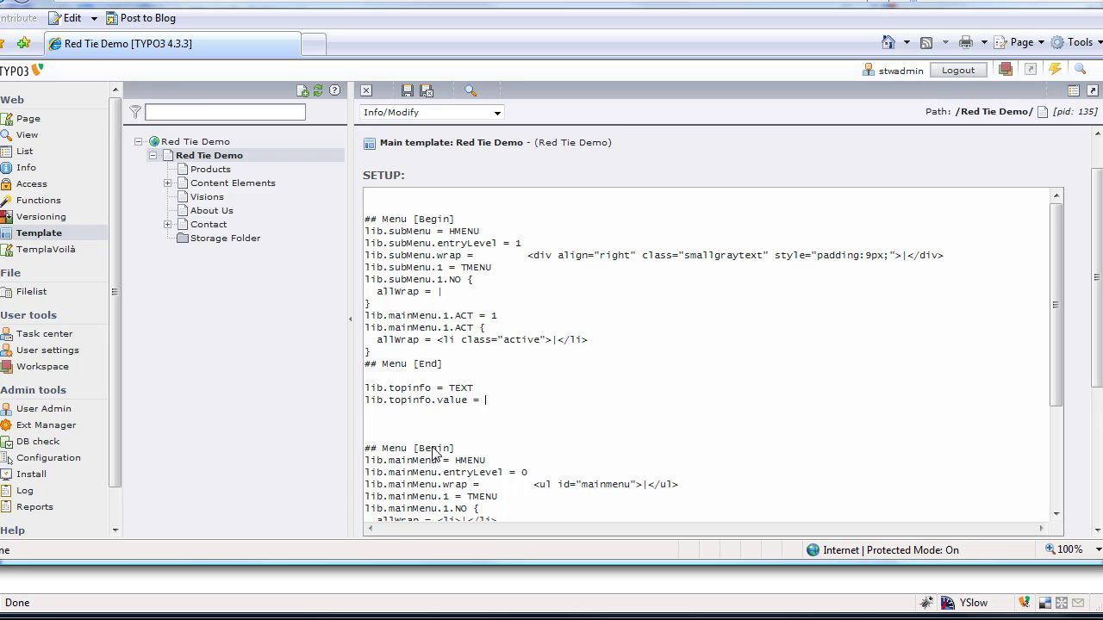
text(ompany Name)
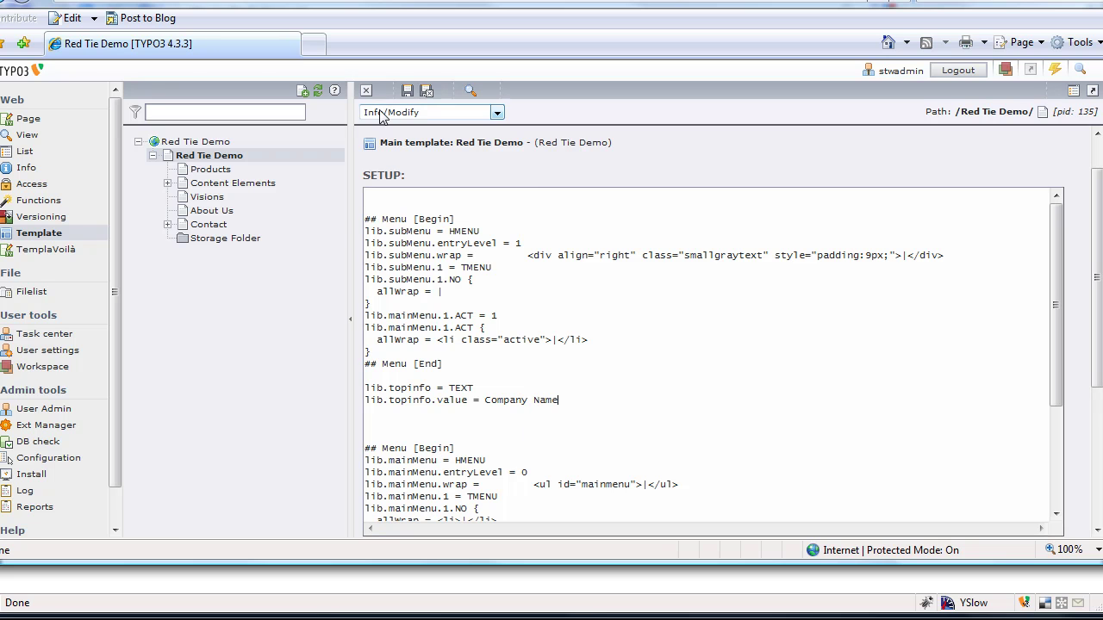
click(407, 90)
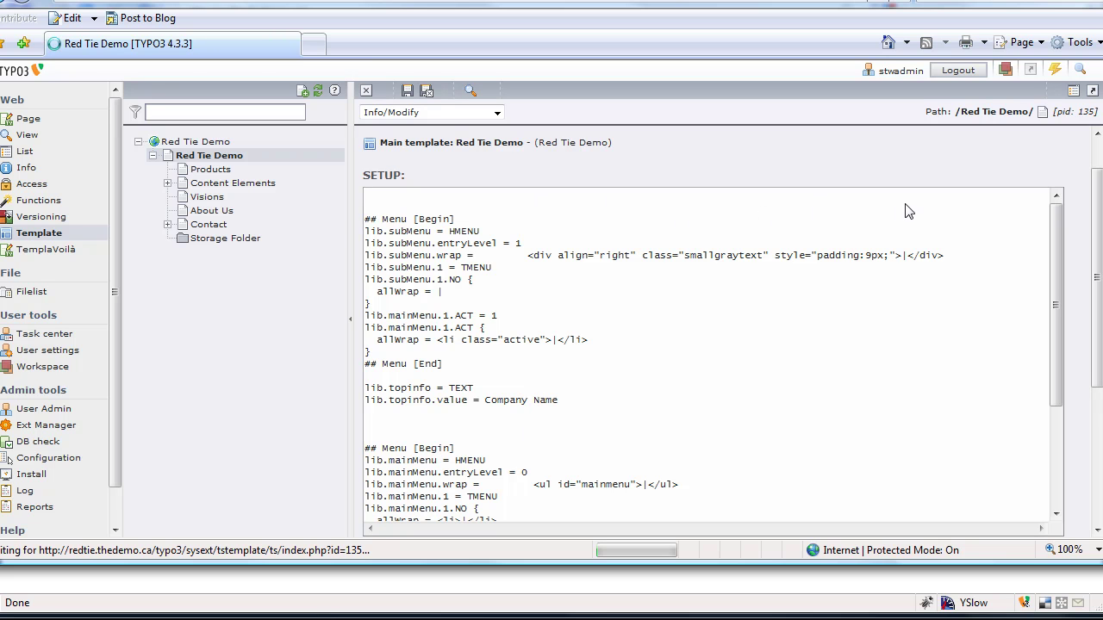
click(1054, 69)
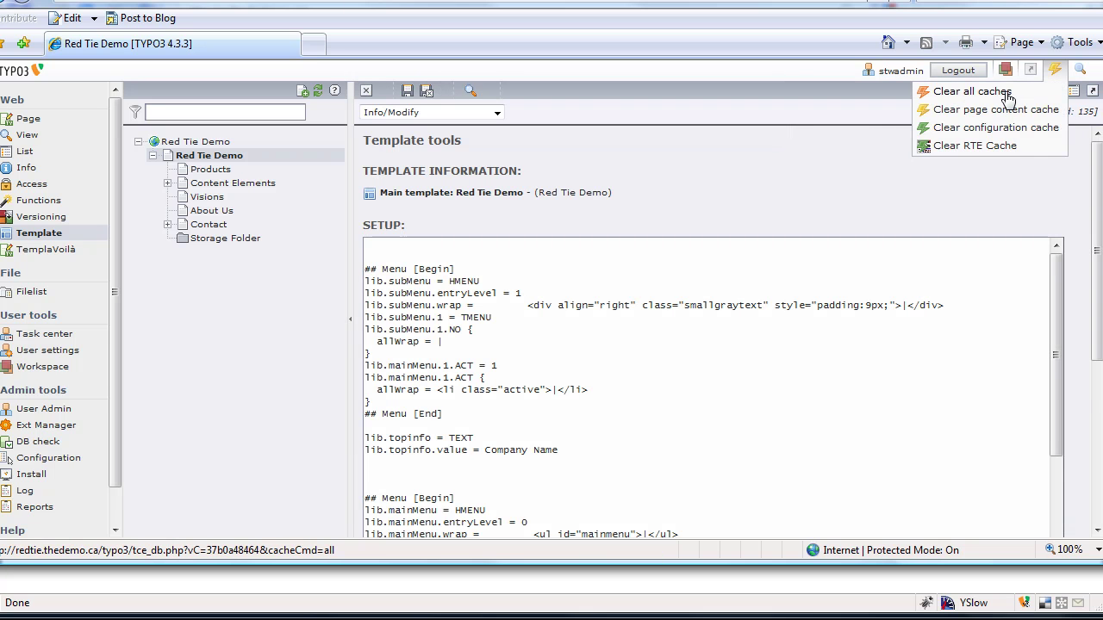
click(1026, 86)
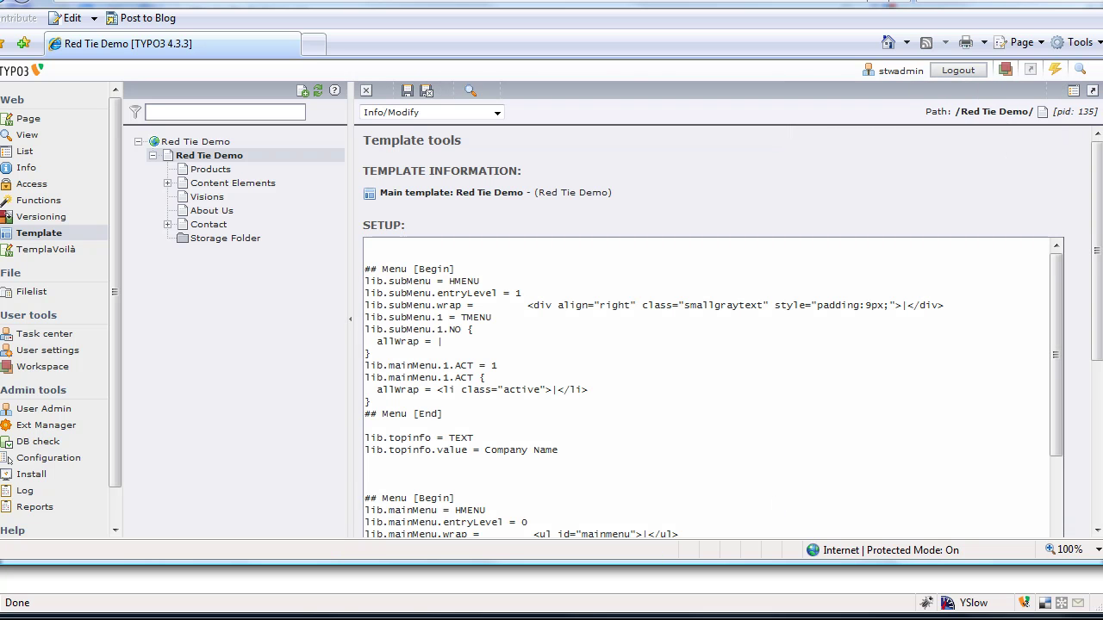
Reload the RedTie front page in Firefox to check for 'Company Name', then return to TYPO3.
key(alt+Tab)
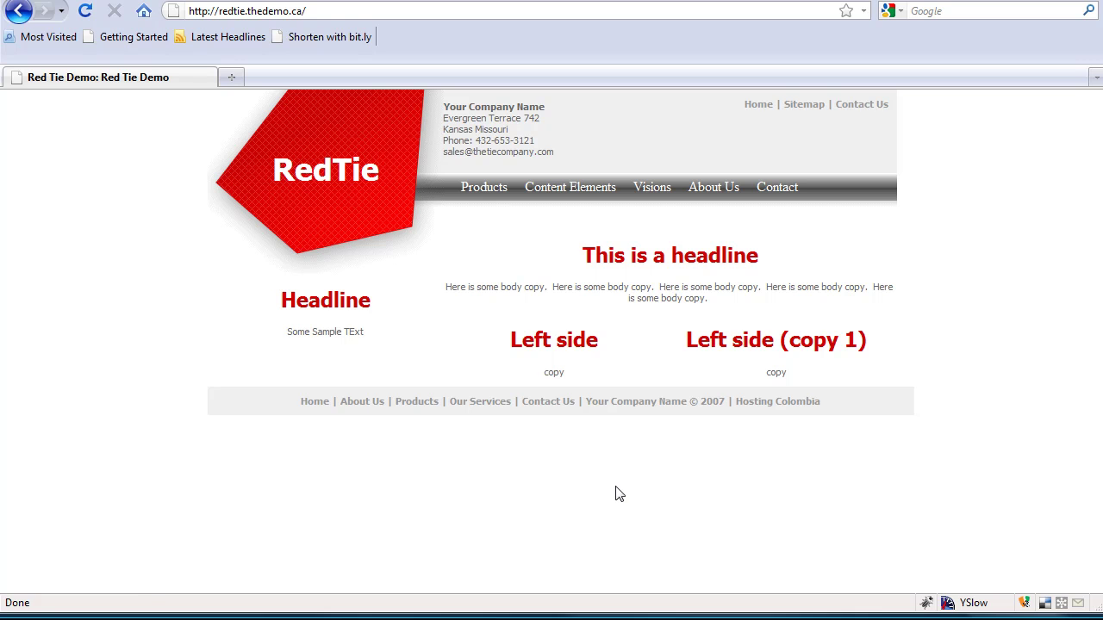
key(F5)
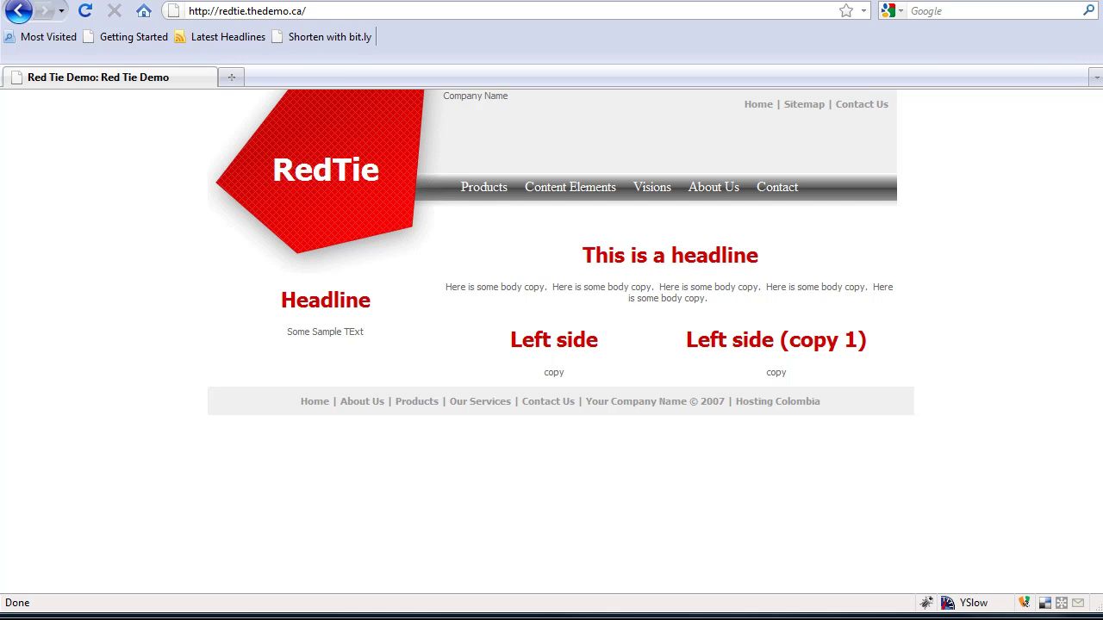
key(alt+Tab)
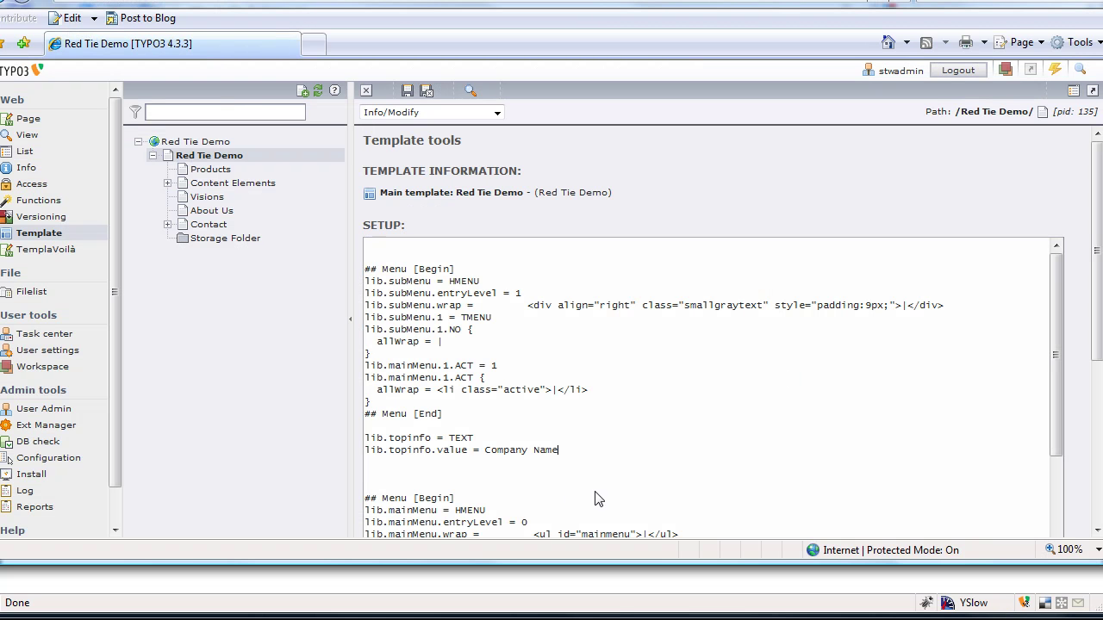
click(559, 455)
Replace Company Name with the pasted address wrapped in lib.topinfo.value ( … ), save, and reload.
key(Return)
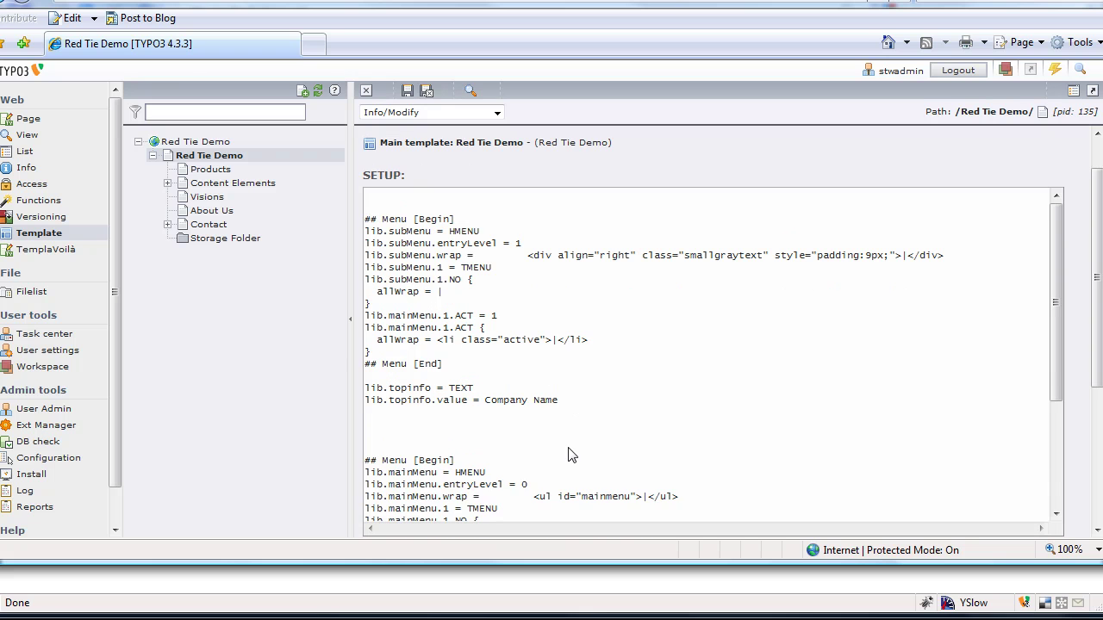
key(ctrl+v)
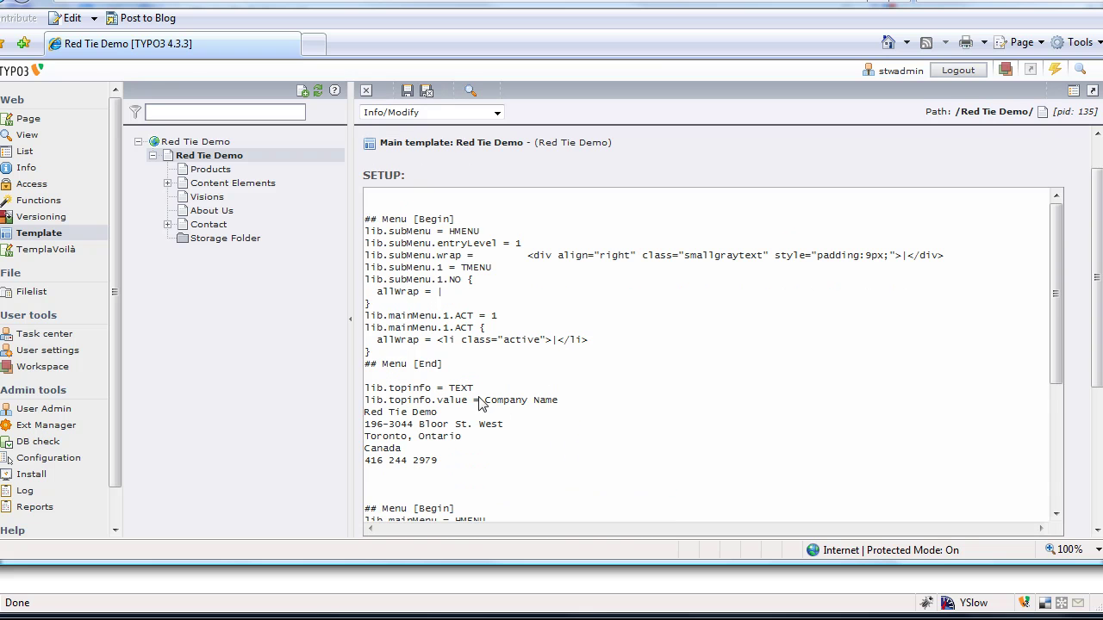
drag(560, 402, 476, 400)
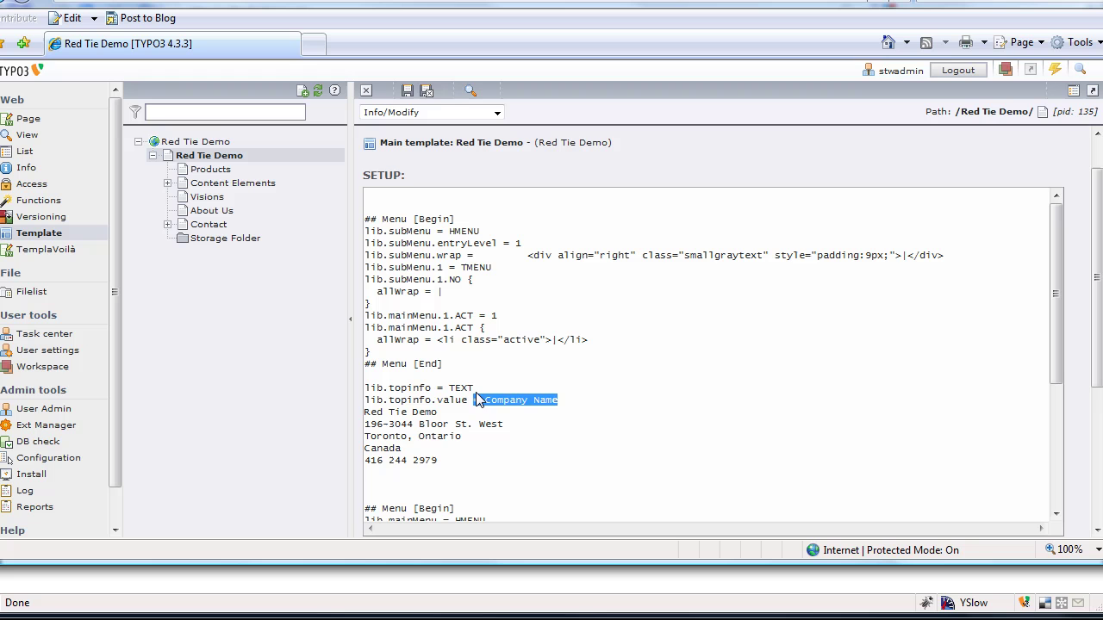
key(BackSpace)
text(()
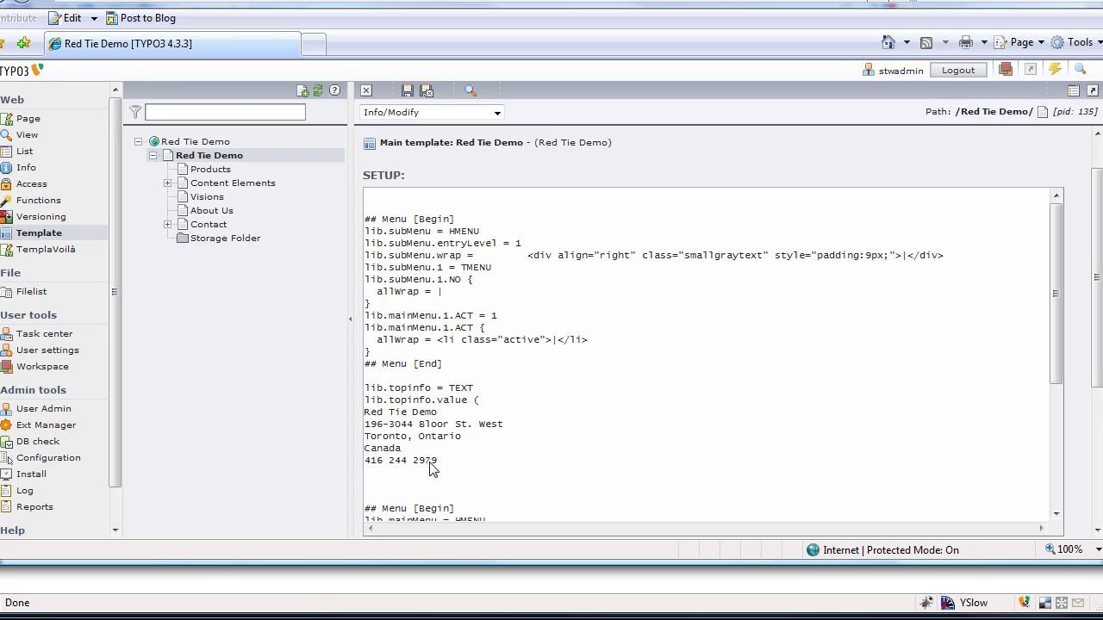
click(405, 478)
text())
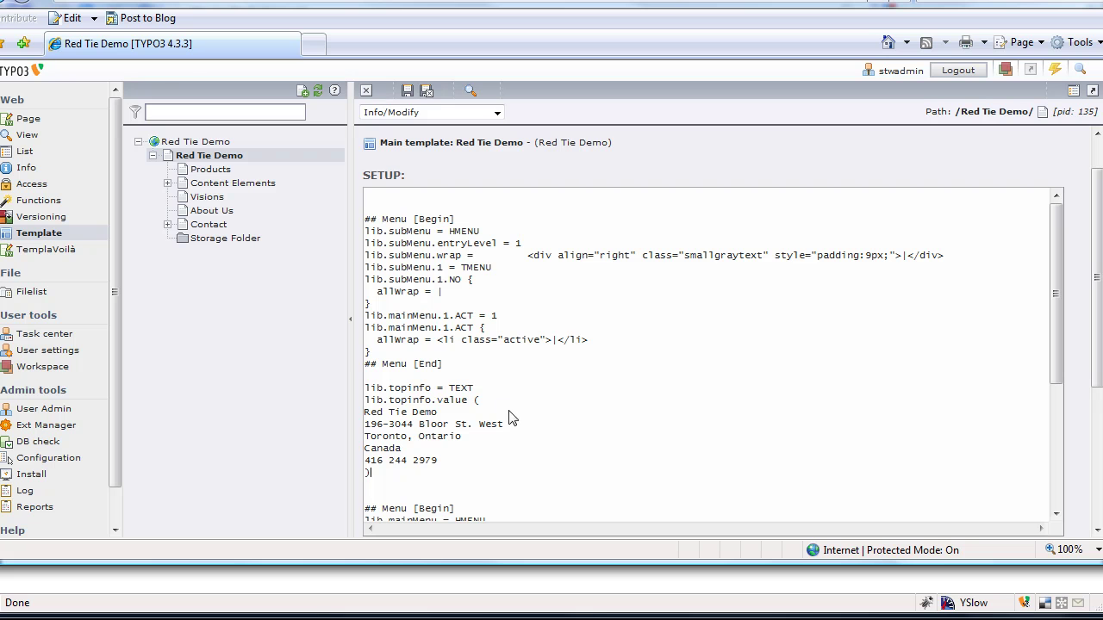
click(407, 93)
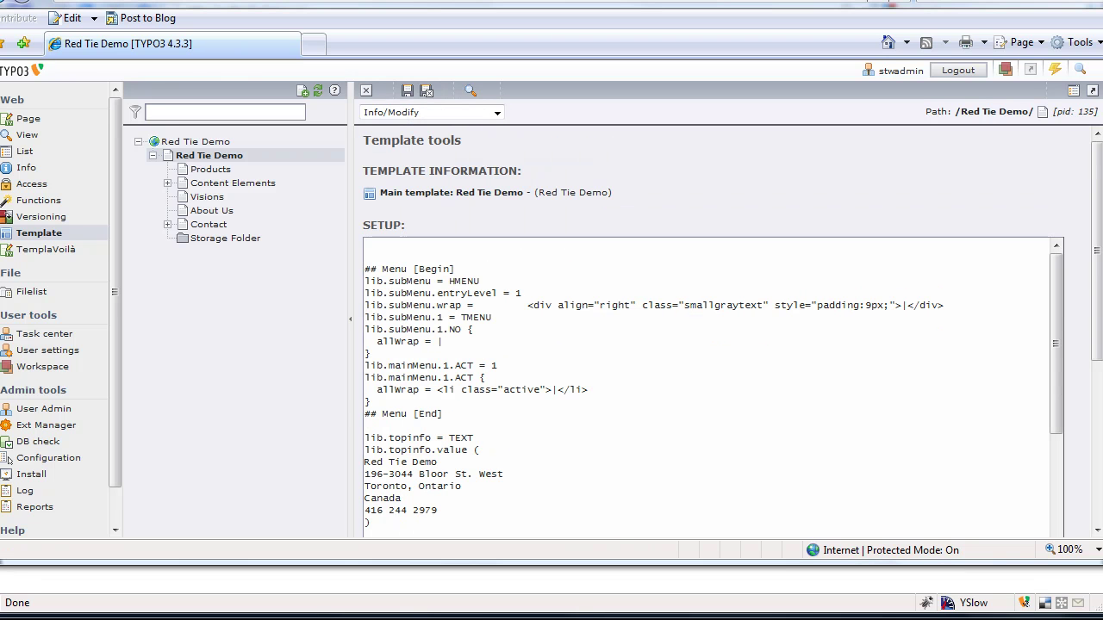
click(688, 607)
key(F5)
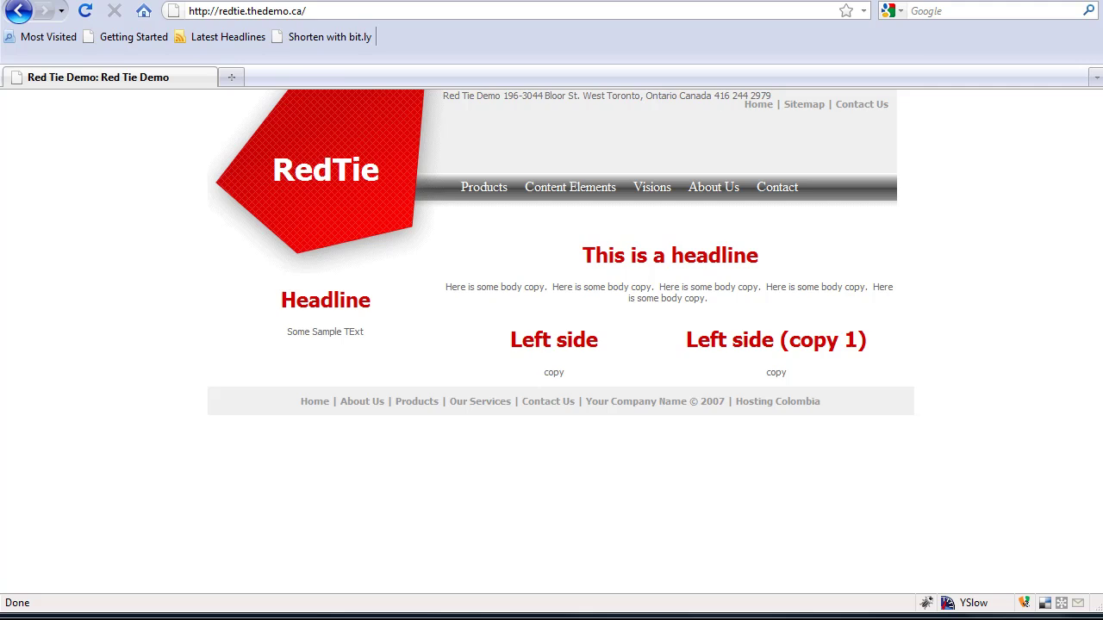
Swap in the five address lines ending in <br /> breaks, save, and reload the front page.
key(alt+Tab)
drag(440, 512, 364, 463)
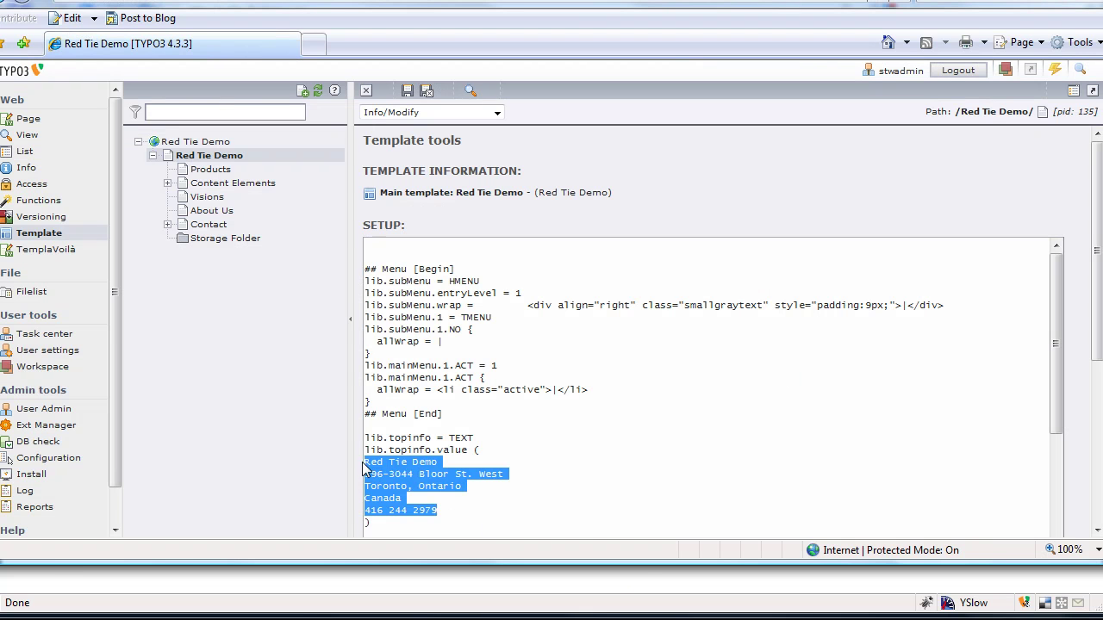
key(ctrl+v)
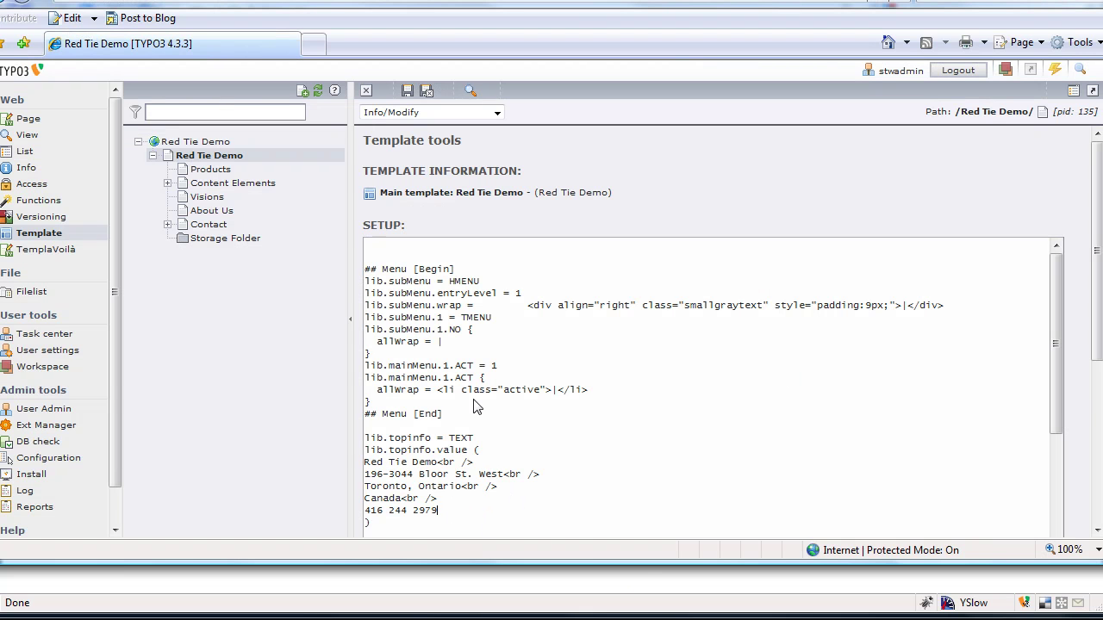
click(408, 92)
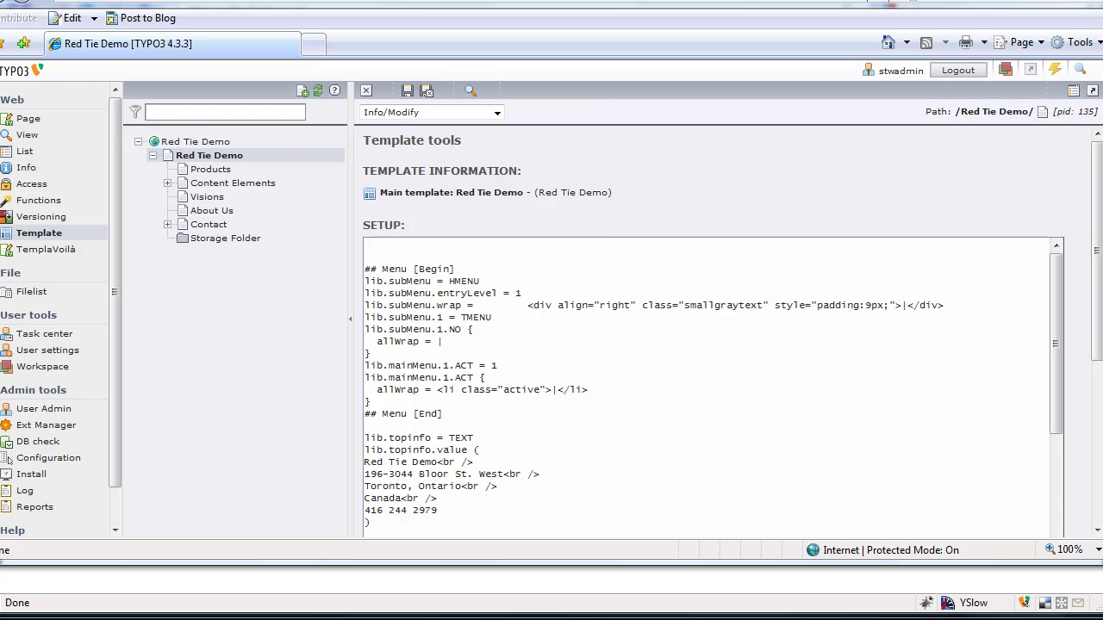
key(alt+Tab)
key(F5)
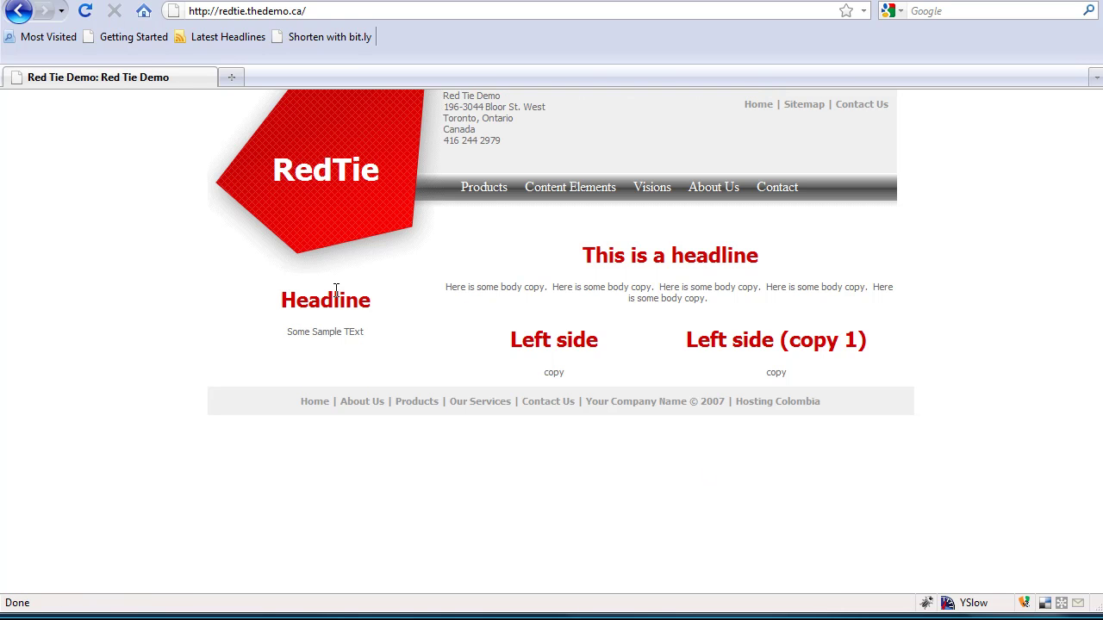